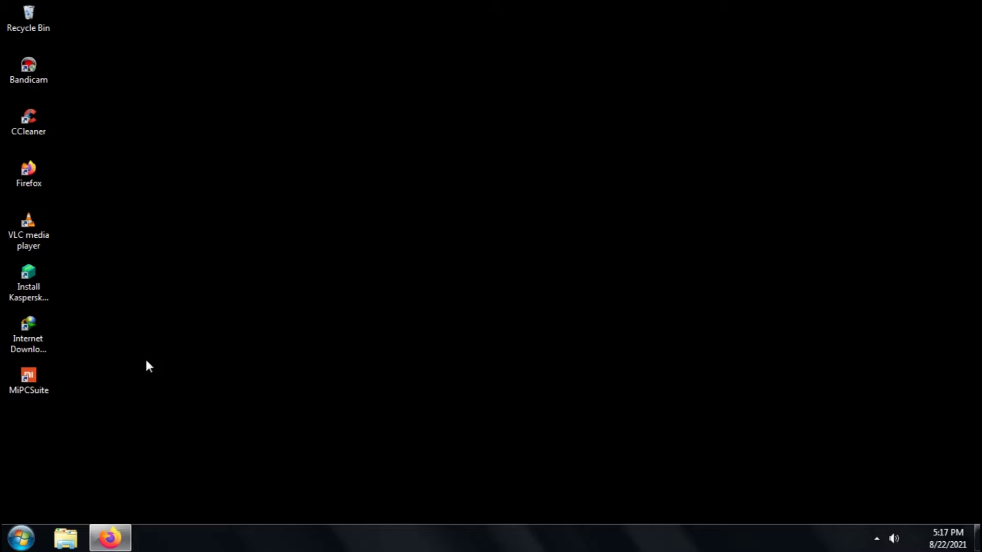
Return to Firefox's wordpress results, then switch to the XAMPP download page listing Windows builds 7.3.29, 7.4.22 and 8.0.9
{"action": "mouse_move", "coordinate": [123, 541]}
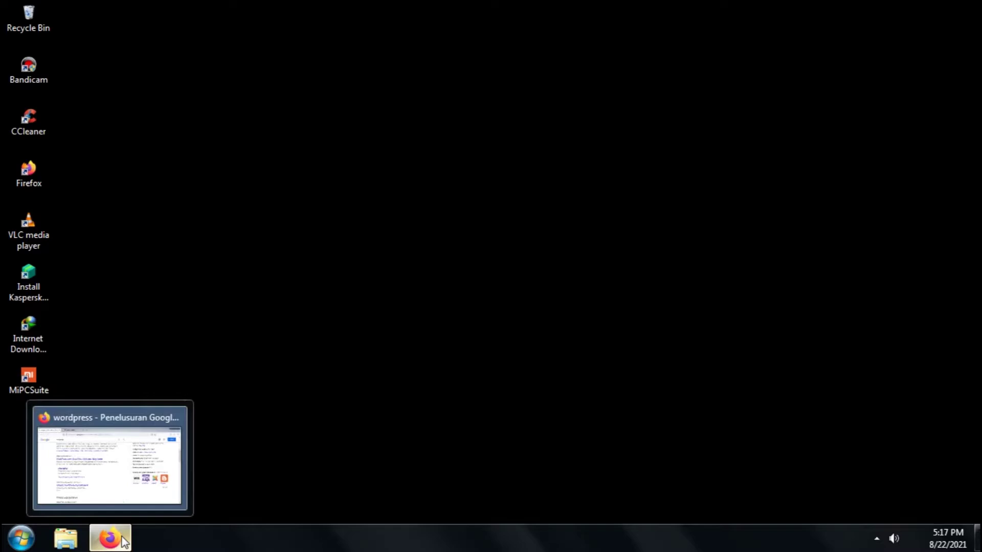
{"action": "left_click", "coordinate": [117, 463]}
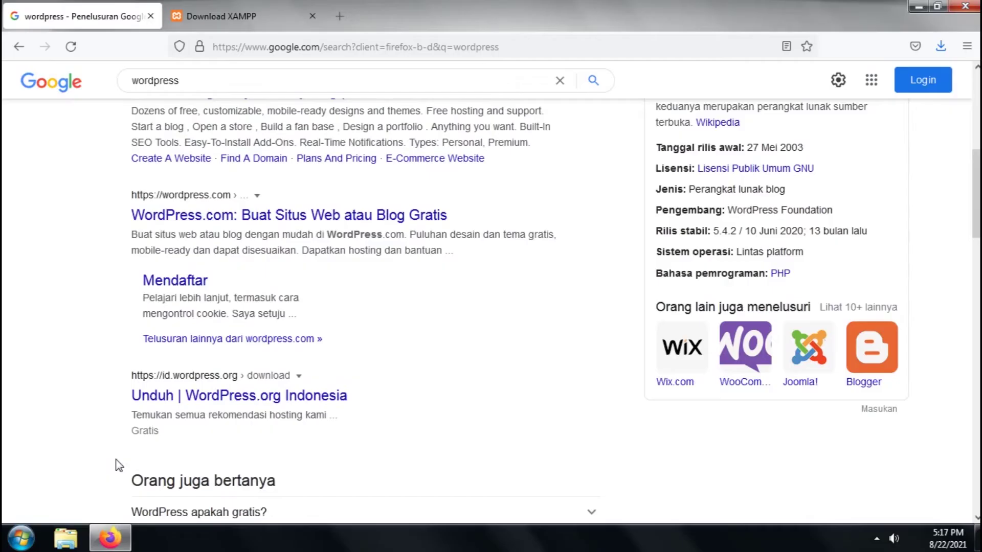
{"action": "scroll", "coordinate": [168, 432], "scroll_direction": "up", "scroll_amount": 7}
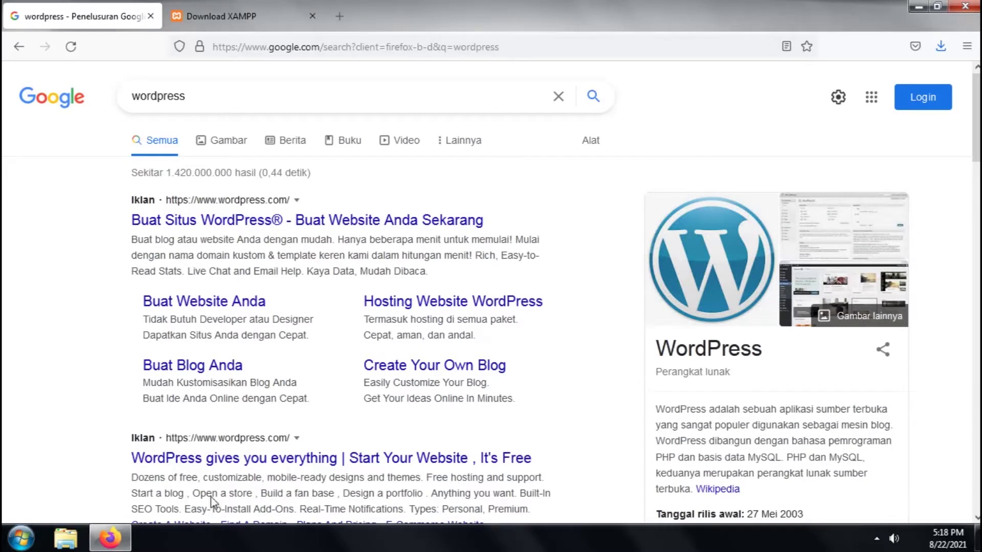
{"action": "scroll", "coordinate": [300, 442], "scroll_direction": "down", "scroll_amount": 5}
{"action": "scroll", "coordinate": [301, 445], "scroll_direction": "down", "scroll_amount": 1}
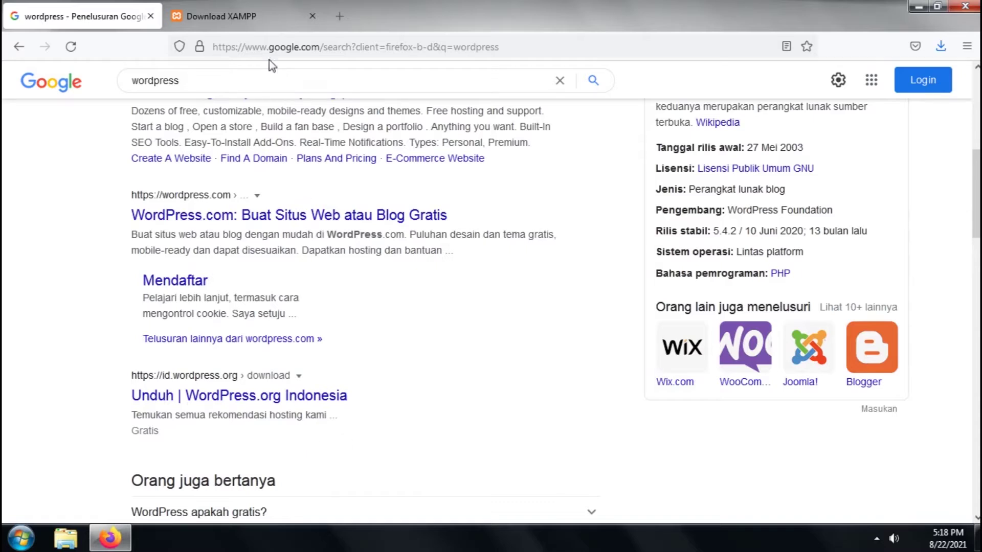
{"action": "left_click", "coordinate": [253, 21]}
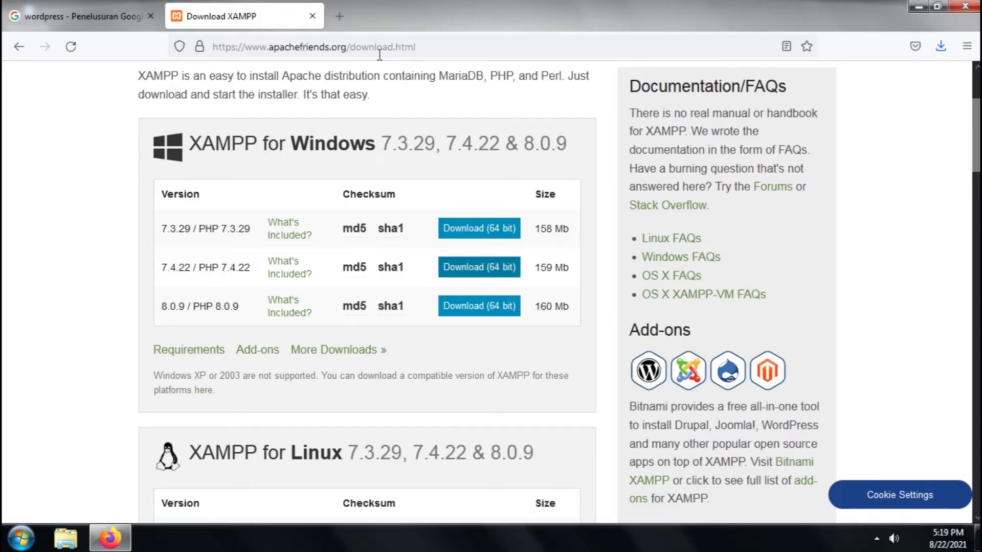
Search Google for 'laragon' in a new tab, then go back to the XAMPP download page
{"action": "left_click", "coordinate": [339, 17]}
{"action": "type", "text": "laragon"}
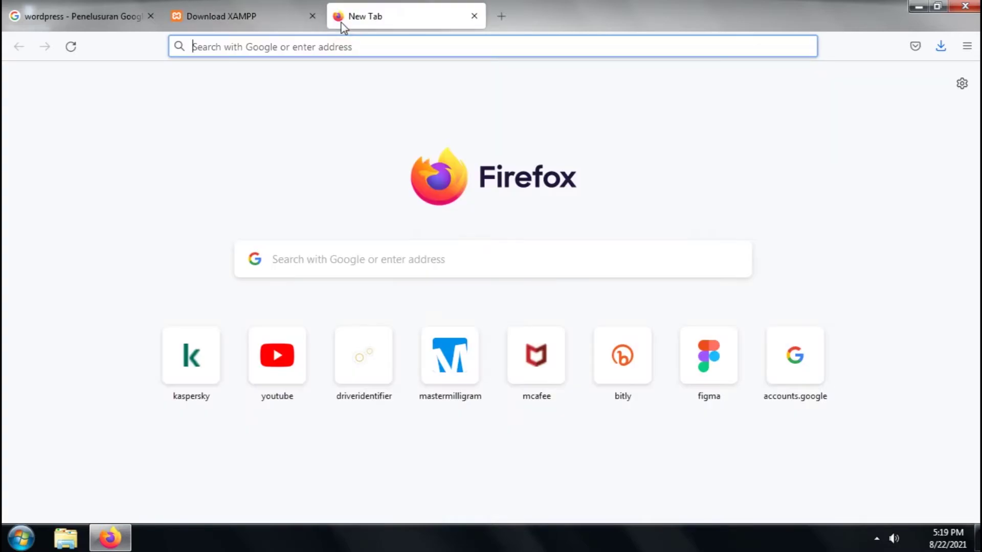
{"action": "key", "text": "Return"}
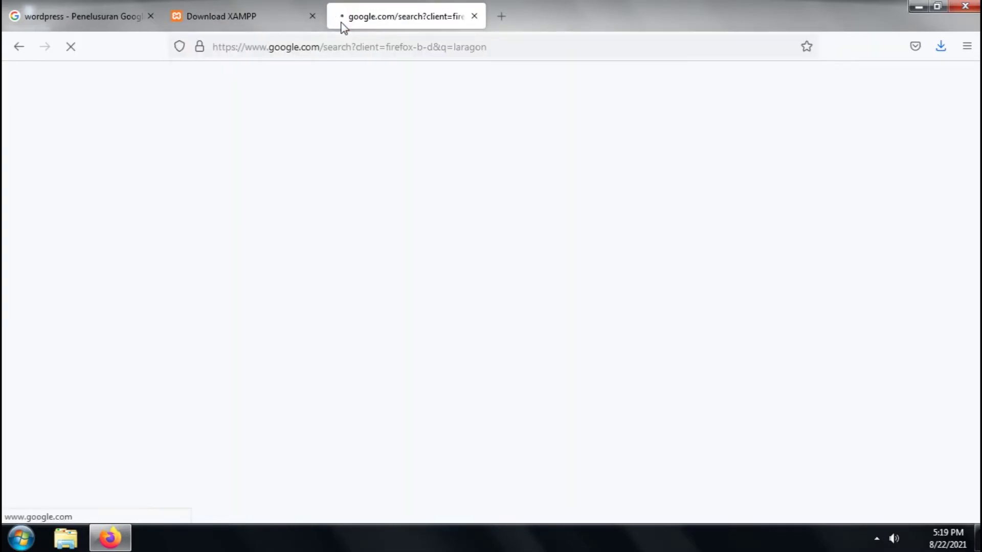
{"action": "left_click", "coordinate": [261, 19]}
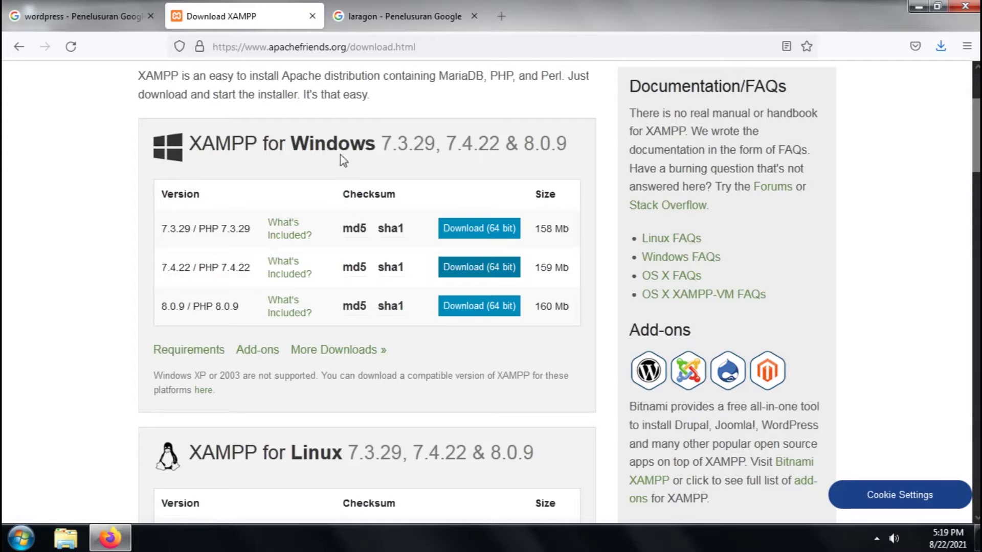
Close the laragon results and launch the downloaded XAMPP installer from the Downloads list
{"action": "left_click", "coordinate": [940, 47]}
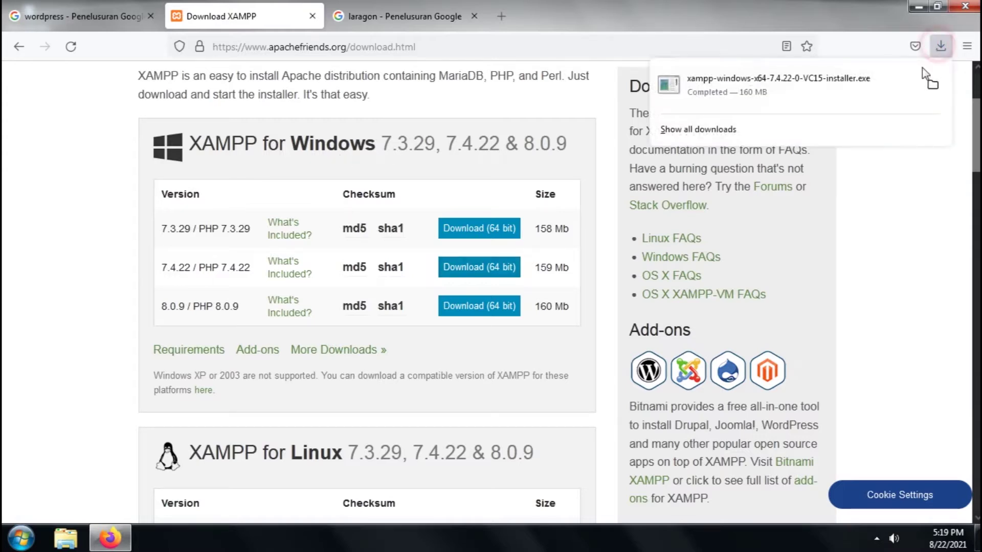
{"action": "left_click", "coordinate": [420, 23]}
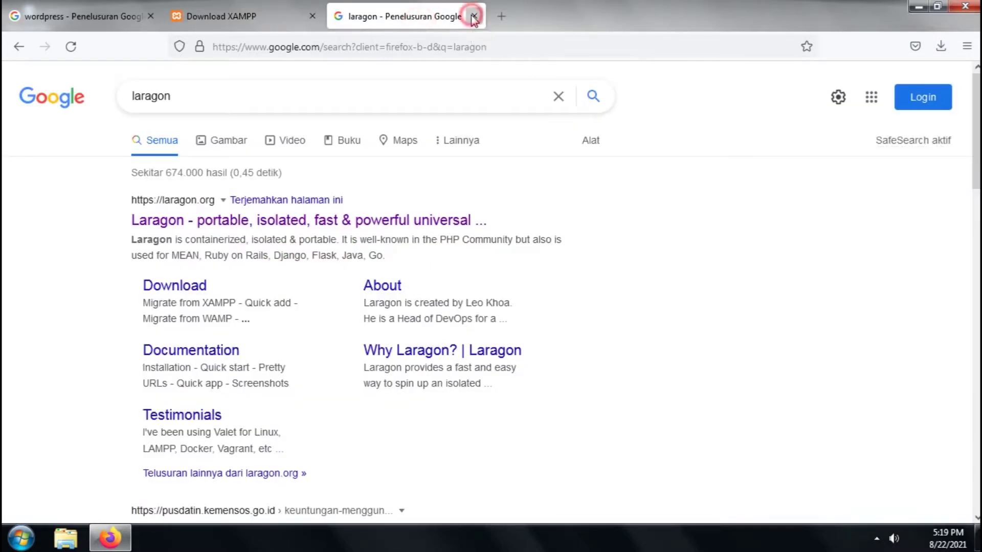
{"action": "left_click", "coordinate": [474, 20]}
{"action": "left_click", "coordinate": [941, 46]}
{"action": "left_click", "coordinate": [848, 83]}
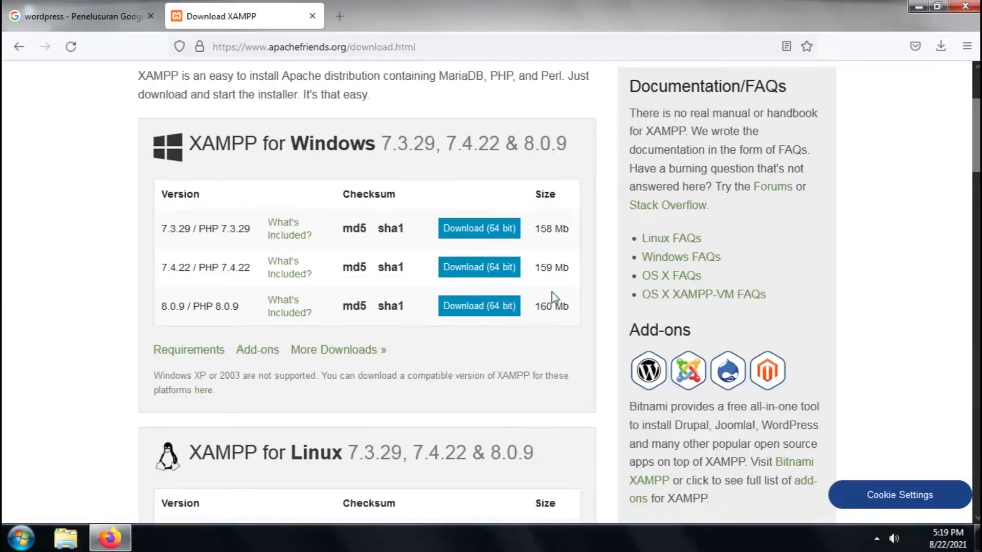
Close the XAMPP download page, leaving an empty new tab
{"action": "scroll", "coordinate": [552, 294], "scroll_direction": "down", "scroll_amount": 6}
{"action": "scroll", "coordinate": [556, 297], "scroll_direction": "up", "scroll_amount": 5}
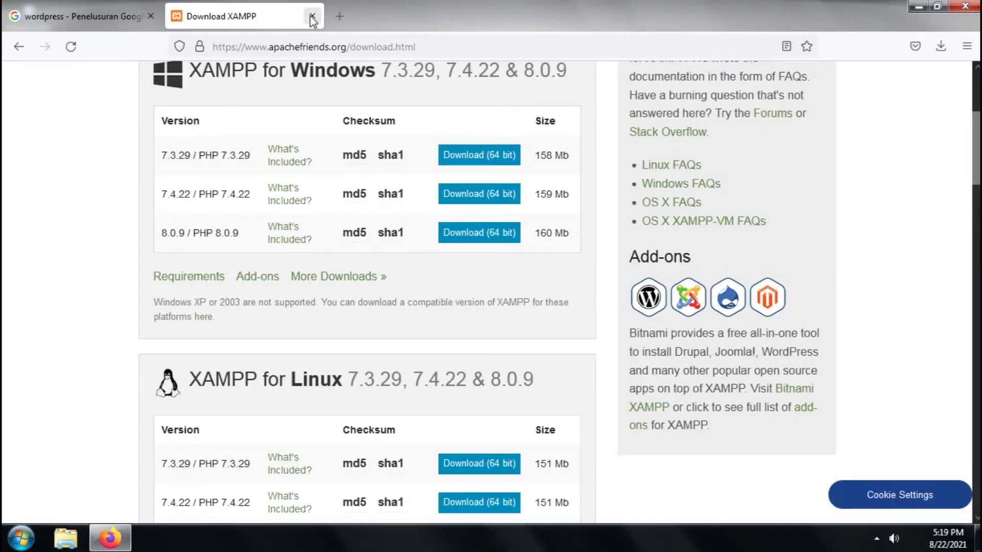
{"action": "left_click", "coordinate": [312, 17]}
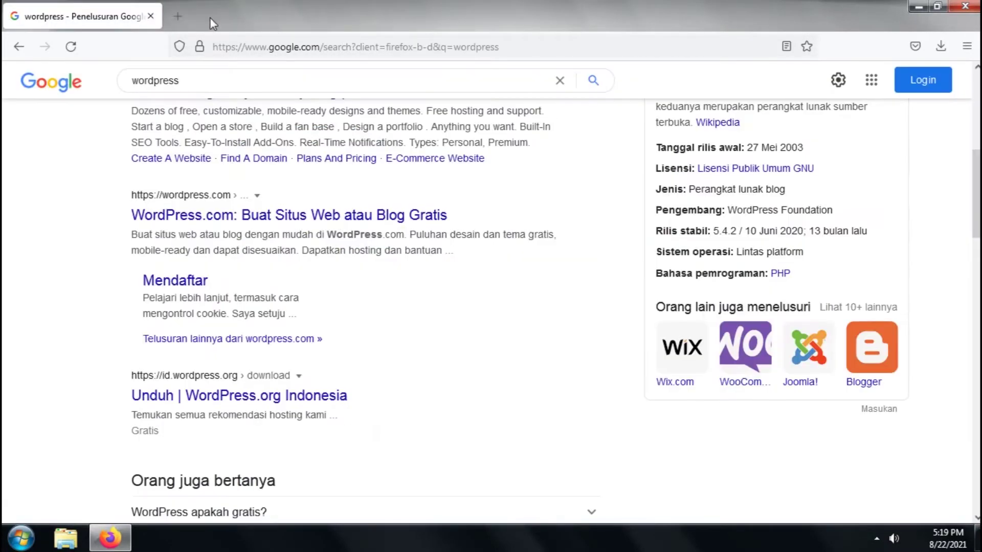
{"action": "left_click", "coordinate": [176, 19]}
Close the wordpress results, minimise Firefox, accept the UAC warning and pass the setup welcome page
{"action": "left_click", "coordinate": [150, 16]}
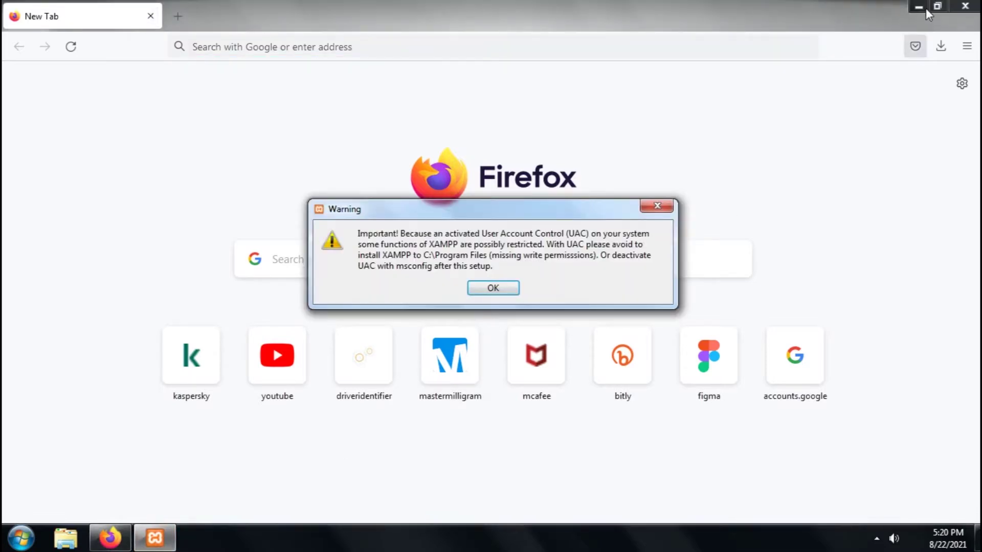
{"action": "left_click", "coordinate": [919, 6]}
{"action": "left_click", "coordinate": [501, 287]}
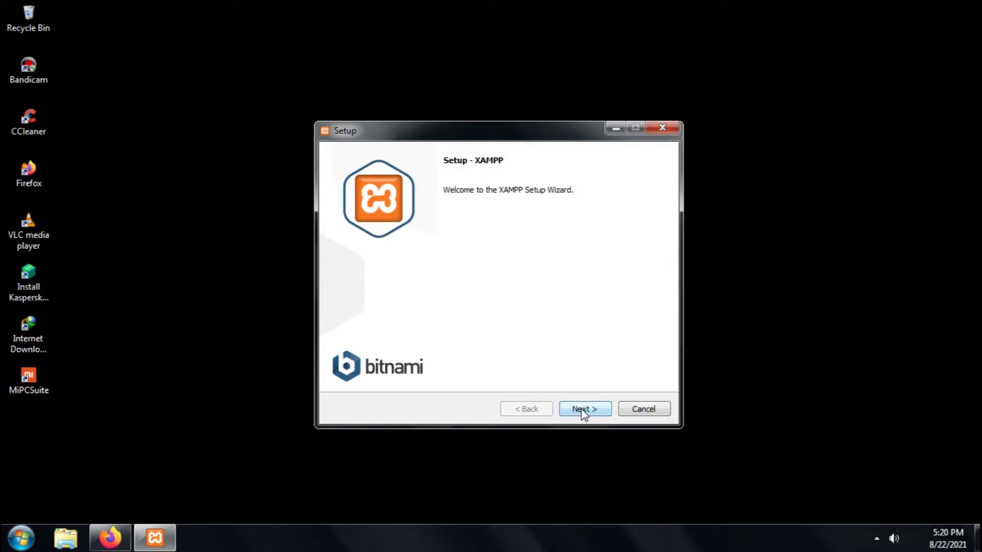
{"action": "left_click", "coordinate": [583, 411]}
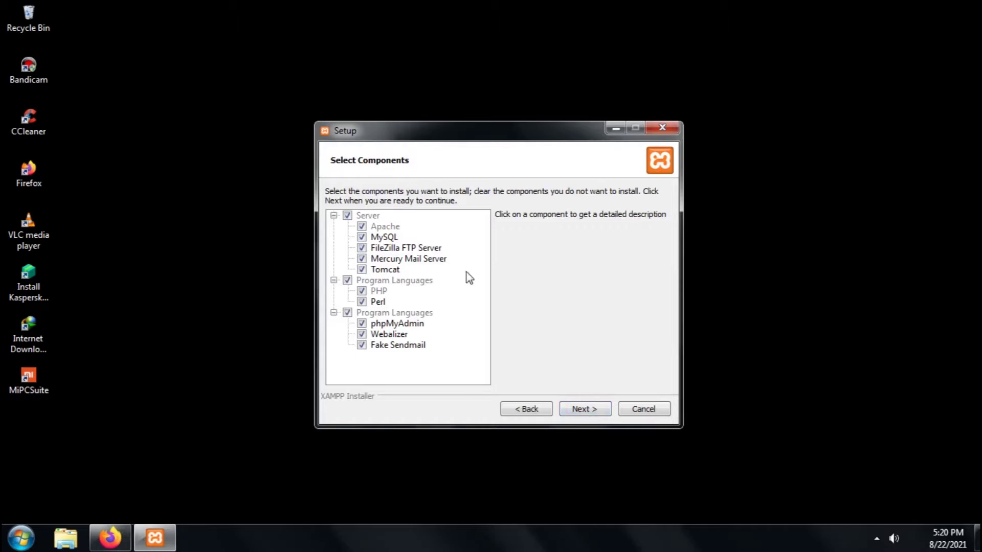
{"action": "left_click_drag", "start_coordinate": [430, 136], "coordinate": [432, 90]}
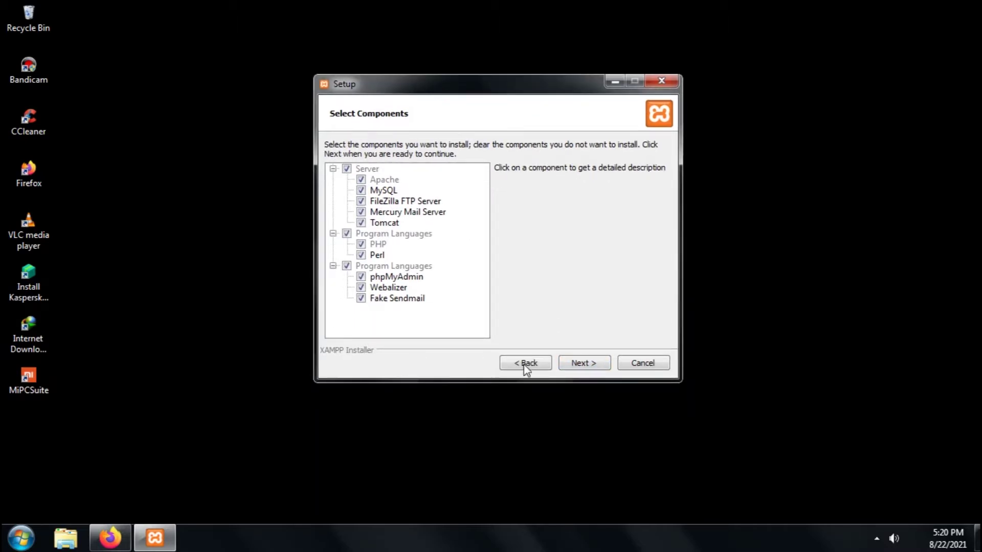
Keep all components and accept C:\xampp as the install folder
{"action": "left_click", "coordinate": [569, 367]}
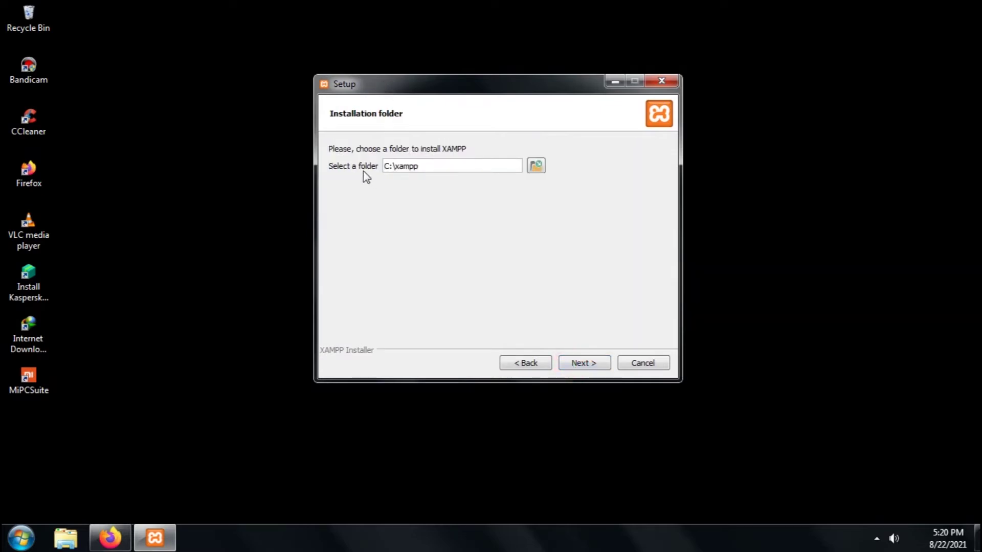
{"action": "double_click", "coordinate": [386, 167]}
{"action": "left_click", "coordinate": [393, 167]}
{"action": "double_click", "coordinate": [392, 168]}
{"action": "left_click", "coordinate": [584, 363]}
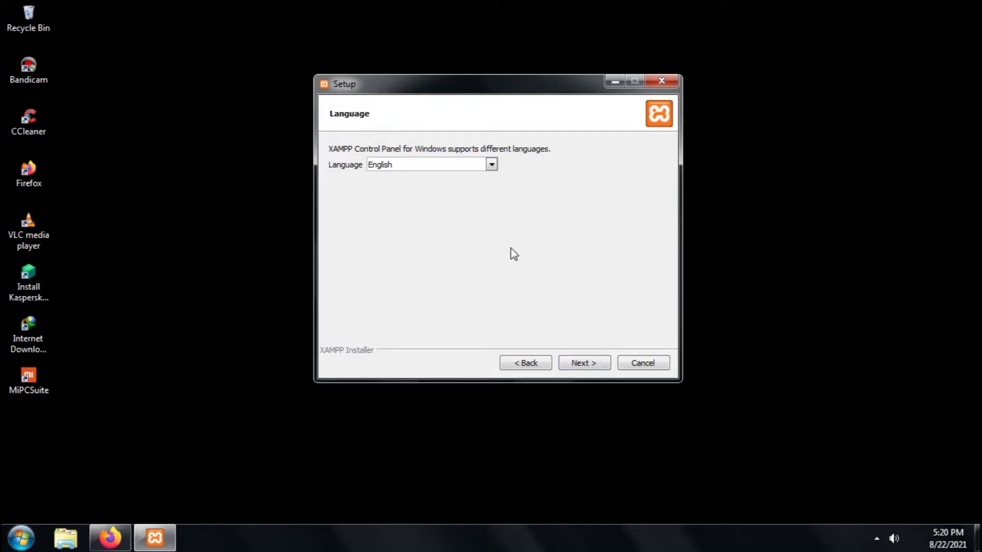
Keep English as the language, turn off the Bitnami info option, and begin installing
{"action": "left_click", "coordinate": [444, 165]}
{"action": "left_click", "coordinate": [444, 165]}
{"action": "left_click", "coordinate": [590, 365]}
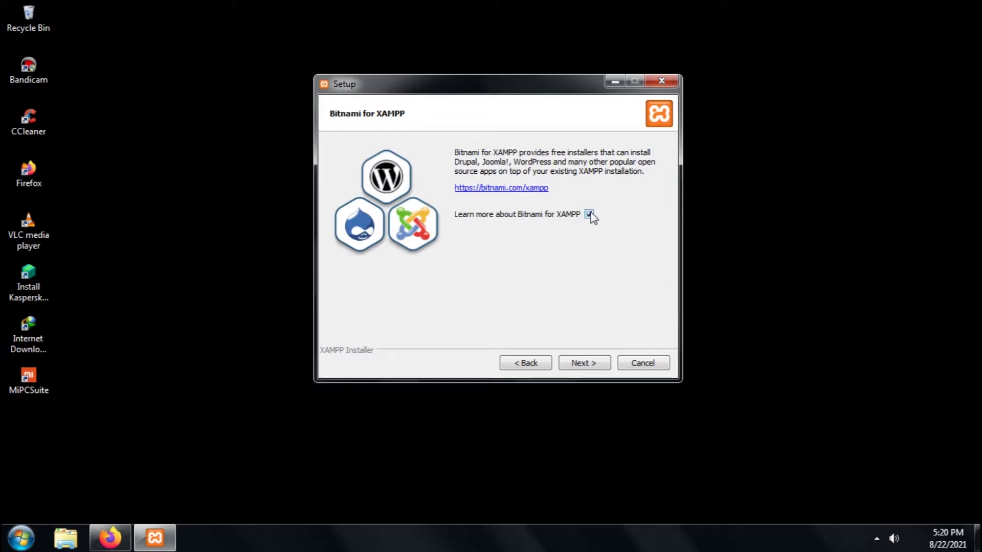
{"action": "left_click", "coordinate": [589, 215]}
{"action": "left_click", "coordinate": [581, 364]}
{"action": "left_click", "coordinate": [582, 363]}
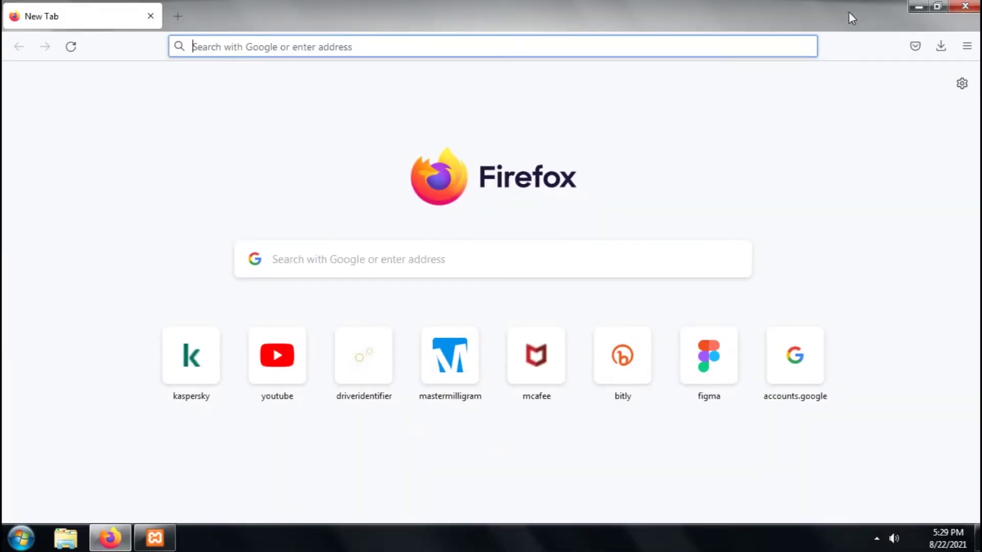
Search Google for 'wordpress' and open the 'Unduh | WordPress.org Indonesia' result
{"action": "left_click", "coordinate": [932, 8]}
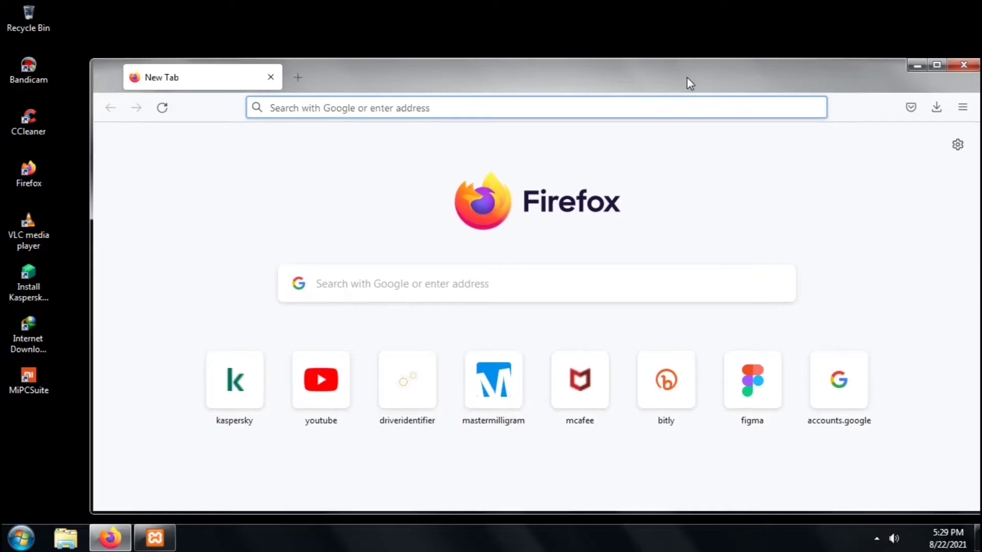
{"action": "left_click", "coordinate": [604, 107]}
{"action": "type", "text": "word[r"}
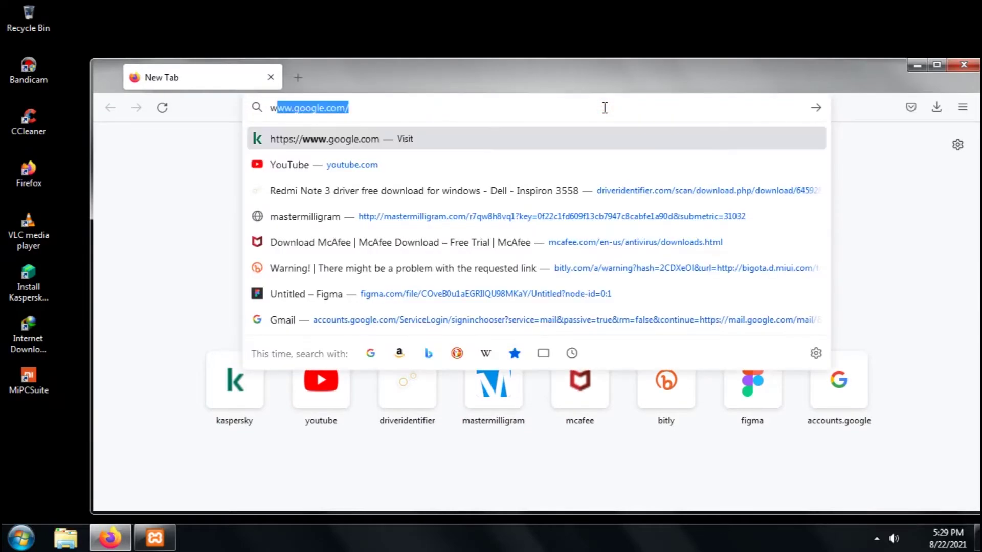
{"action": "type", "text": "es"}
{"action": "key", "text": "BackSpace"}
{"action": "key", "text": "BackSpace"}
{"action": "key", "text": "BackSpace"}
{"action": "key", "text": "BackSpace"}
{"action": "type", "text": "pres"}
{"action": "key", "text": "Return"}
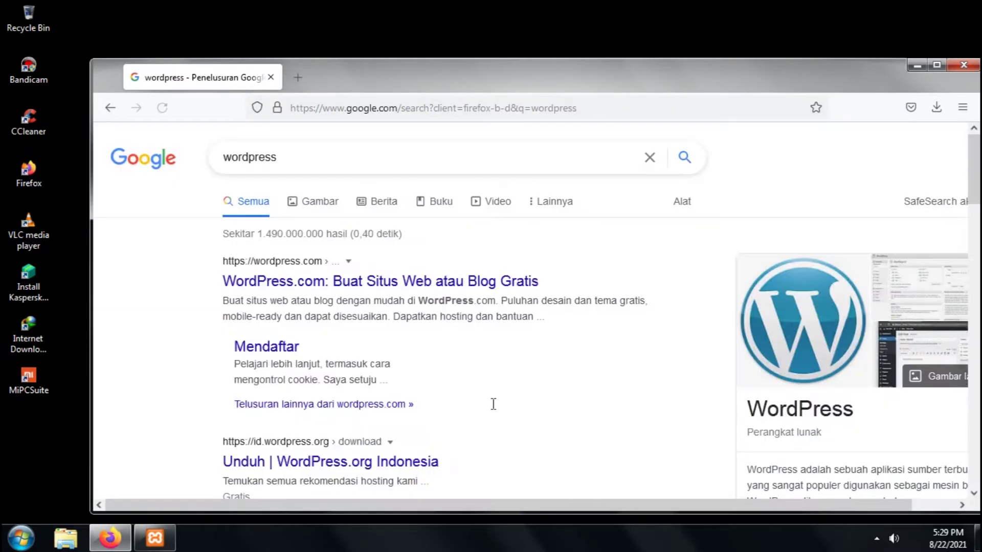
{"action": "scroll", "coordinate": [386, 257], "scroll_direction": "down", "scroll_amount": 5}
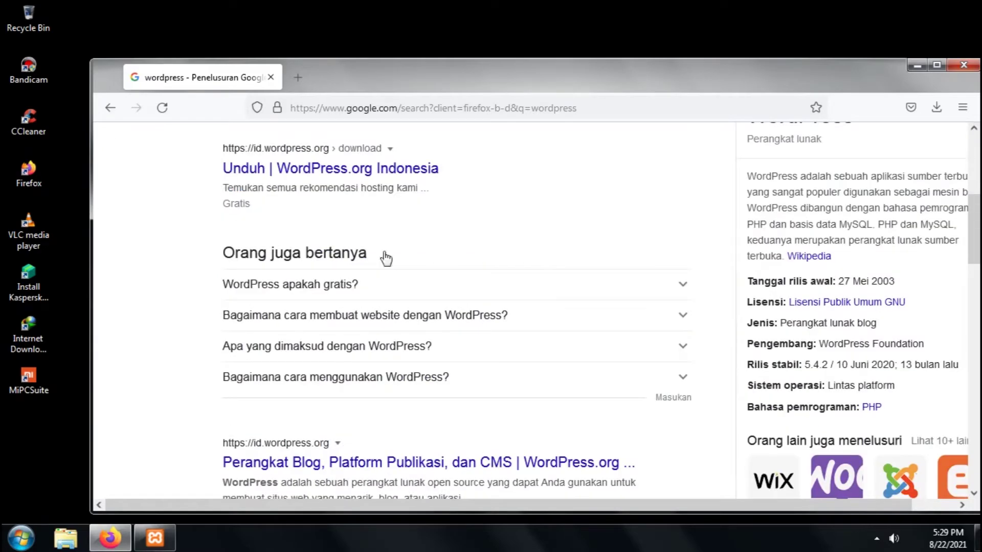
{"action": "scroll", "coordinate": [321, 476], "scroll_direction": "down", "scroll_amount": 3}
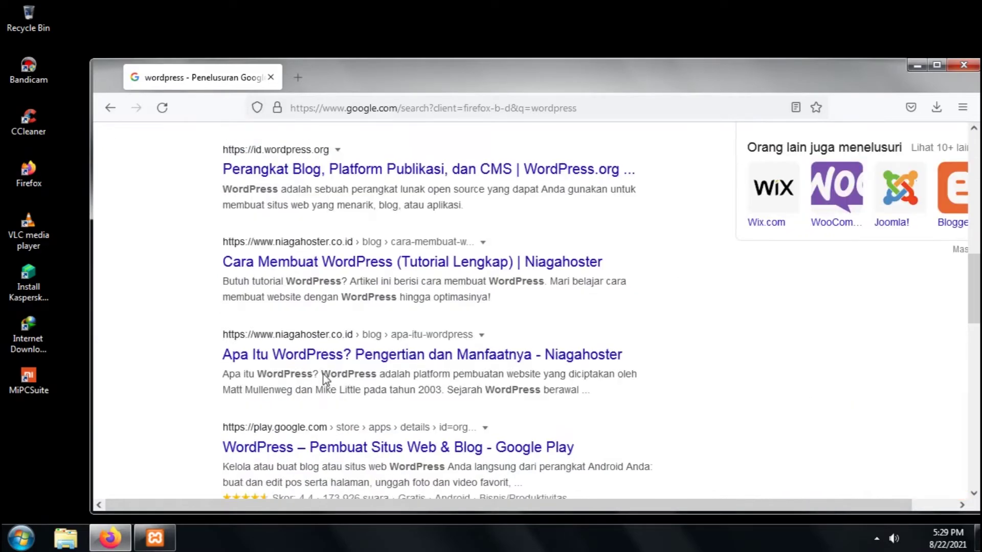
{"action": "scroll", "coordinate": [394, 232], "scroll_direction": "up", "scroll_amount": 6}
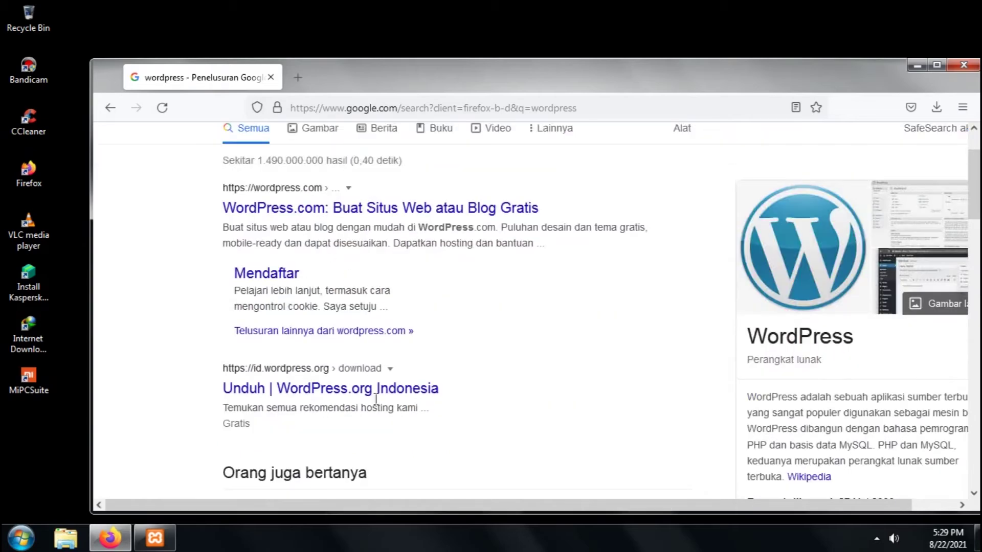
{"action": "left_click", "coordinate": [381, 395]}
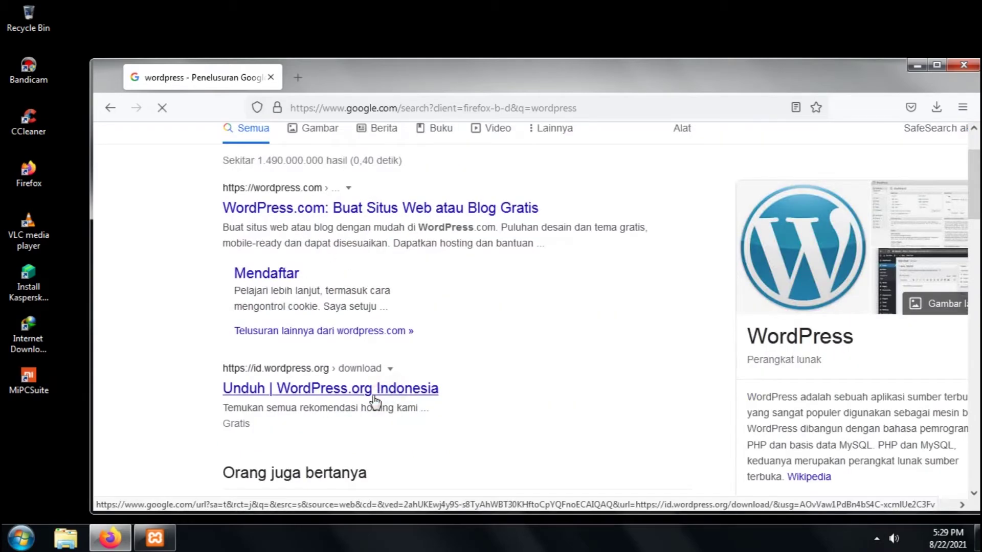
Download and save the WordPress 5.8 zip from id.wordpress.org, dismissing the thank-you popup
{"action": "left_click", "coordinate": [151, 548]}
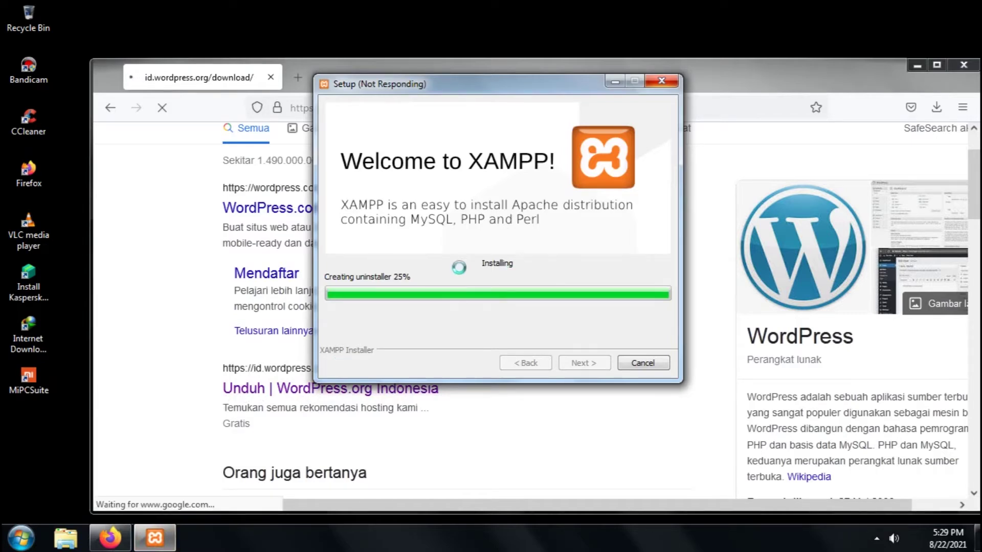
{"action": "left_click", "coordinate": [710, 70]}
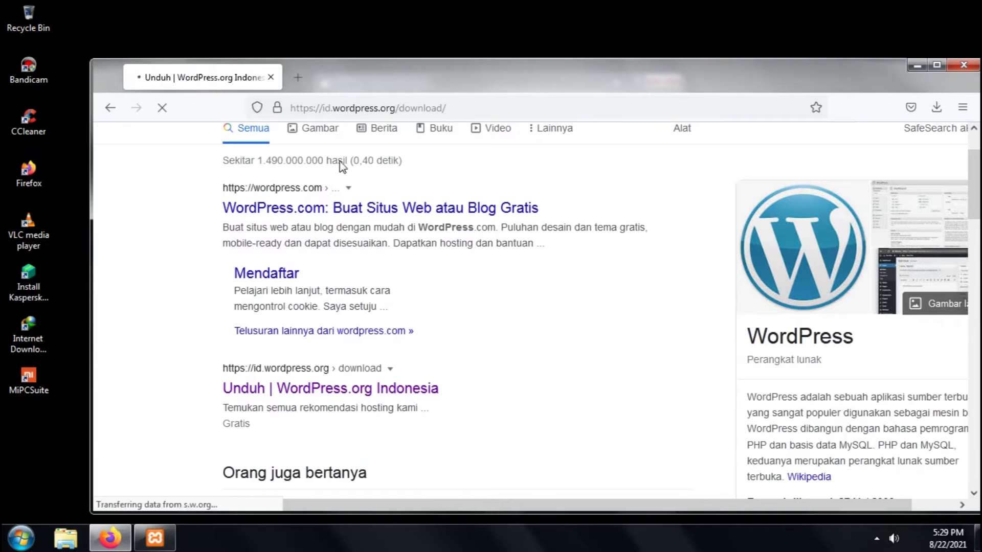
{"action": "scroll", "coordinate": [372, 246], "scroll_direction": "up", "scroll_amount": 2}
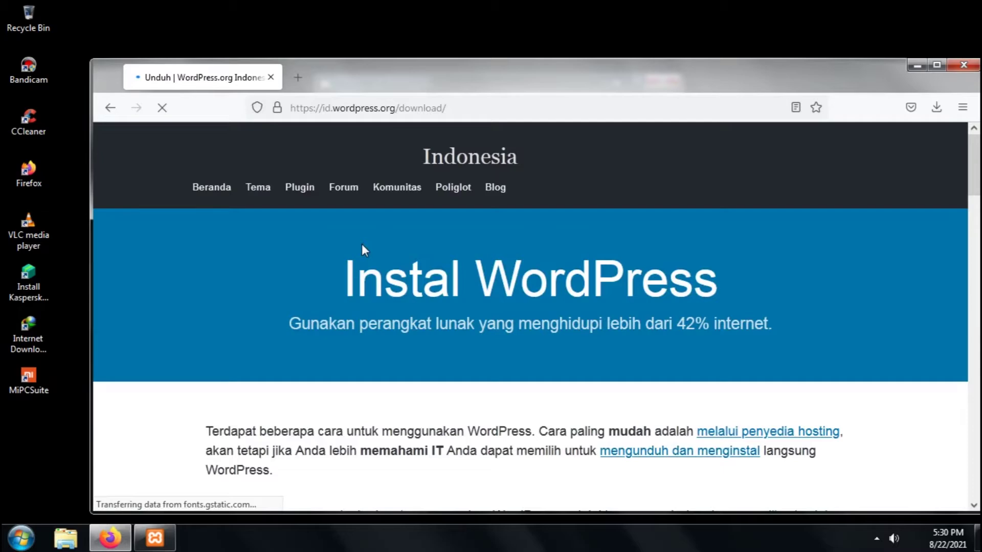
{"action": "scroll", "coordinate": [379, 235], "scroll_direction": "down", "scroll_amount": 3}
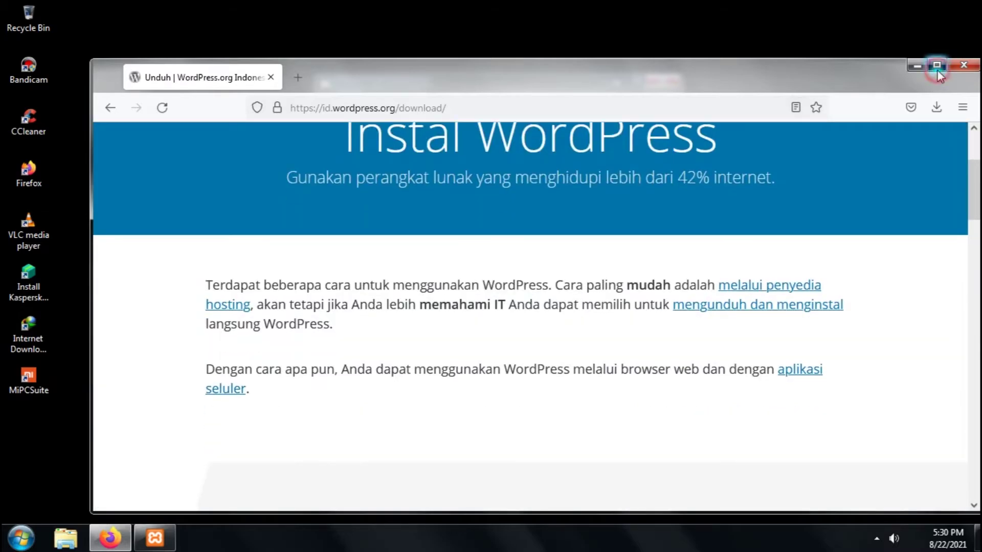
{"action": "left_click", "coordinate": [936, 66]}
{"action": "scroll", "coordinate": [456, 285], "scroll_direction": "down", "scroll_amount": 9}
{"action": "scroll", "coordinate": [459, 285], "scroll_direction": "down", "scroll_amount": 3}
{"action": "scroll", "coordinate": [563, 404], "scroll_direction": "down", "scroll_amount": 3}
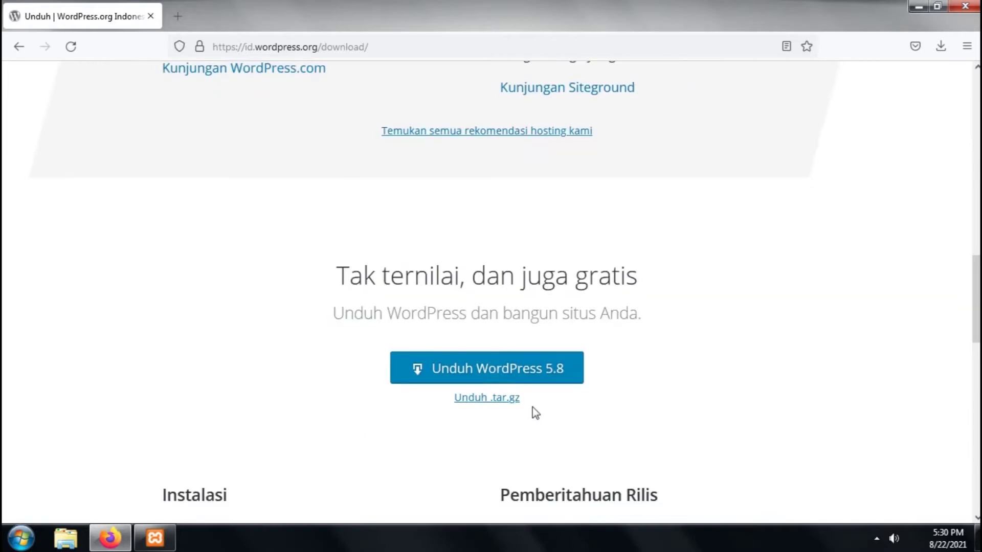
{"action": "left_click", "coordinate": [554, 378]}
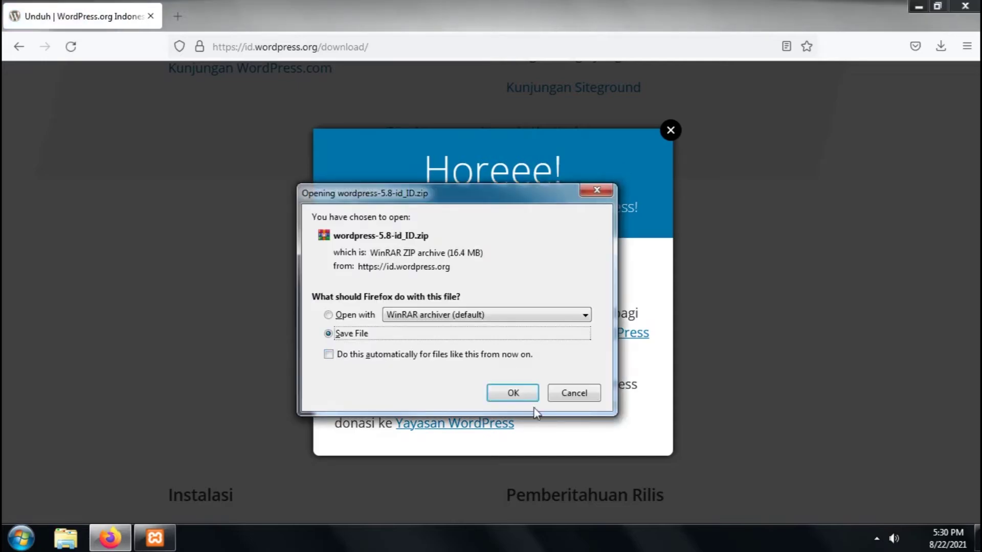
{"action": "left_click", "coordinate": [514, 393]}
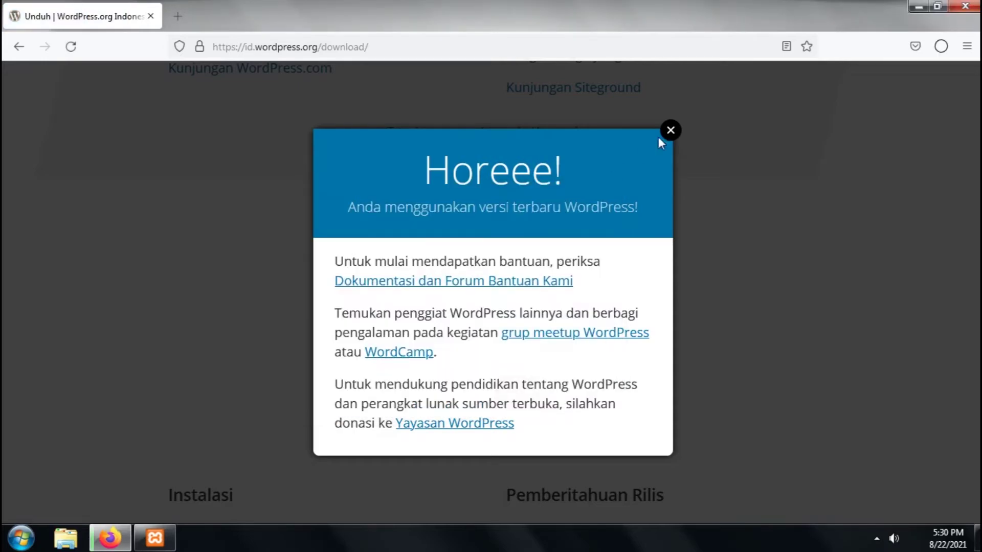
{"action": "left_click", "coordinate": [670, 131]}
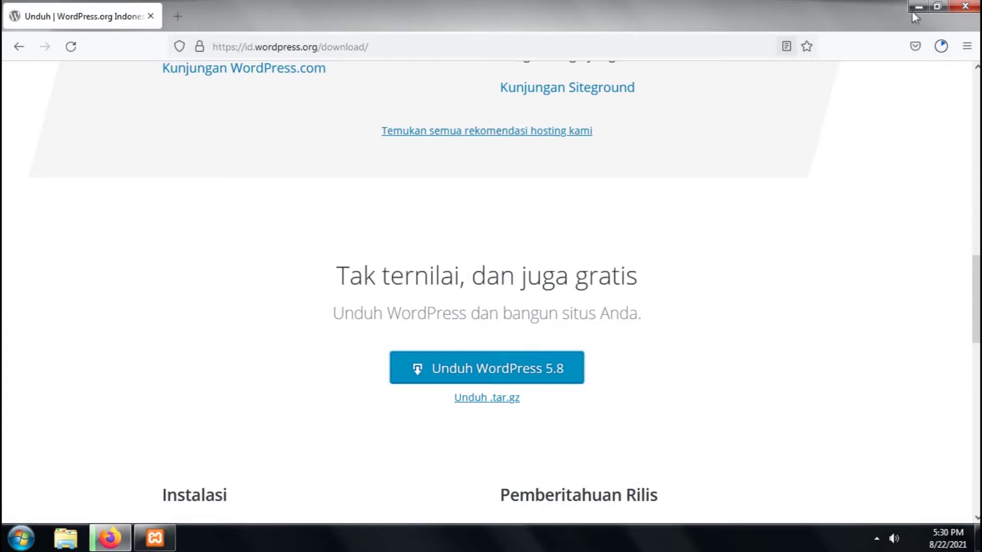
Move Firefox aside, finish the XAMPP installation, and start Task Manager from the taskbar
{"action": "left_click", "coordinate": [936, 6]}
{"action": "left_click_drag", "start_coordinate": [520, 76], "coordinate": [747, 61]}
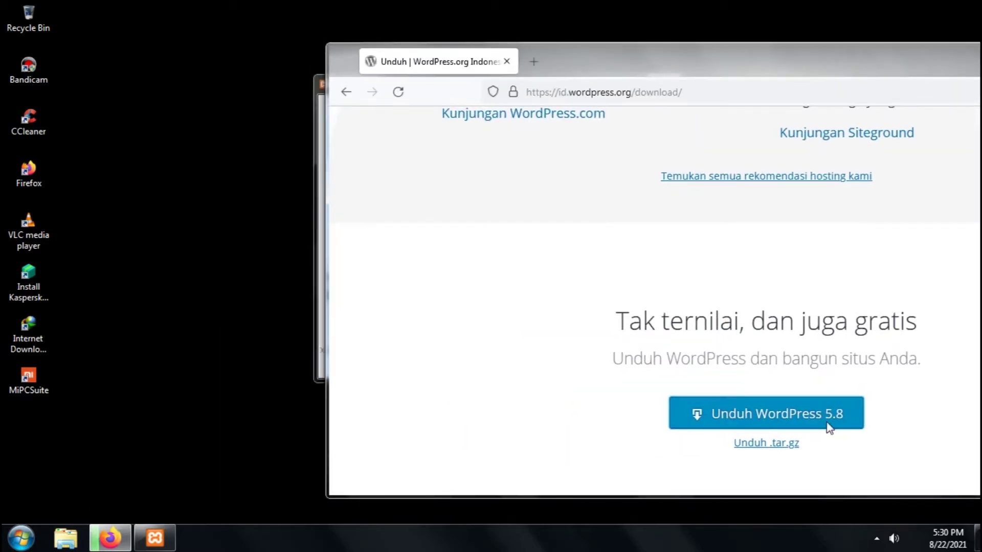
{"action": "mouse_move", "coordinate": [609, 68]}
{"action": "left_mouse_down"}
{"action": "mouse_move", "coordinate": [627, 72]}
{"action": "mouse_move", "coordinate": [525, 91]}
{"action": "left_mouse_up"}
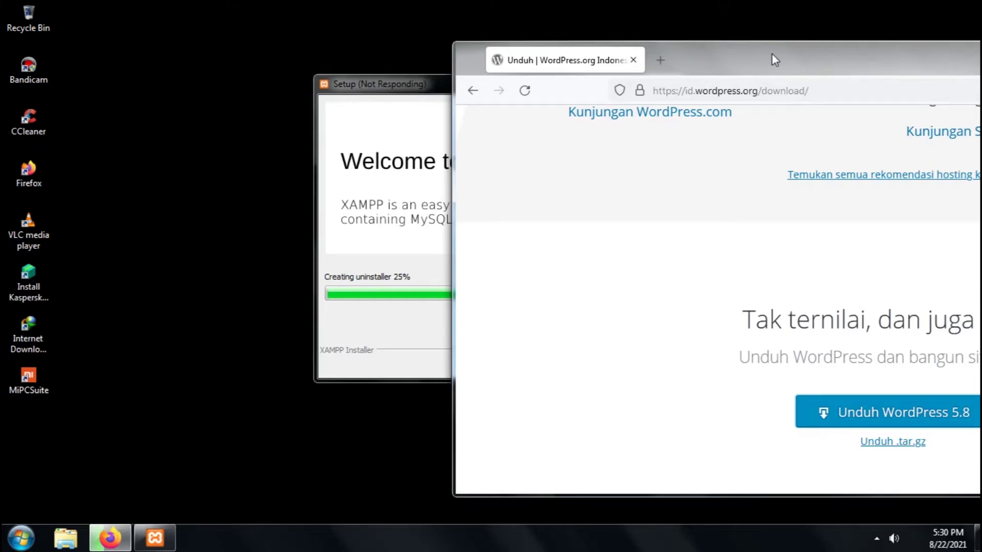
{"action": "left_click_drag", "start_coordinate": [772, 60], "coordinate": [753, 60]}
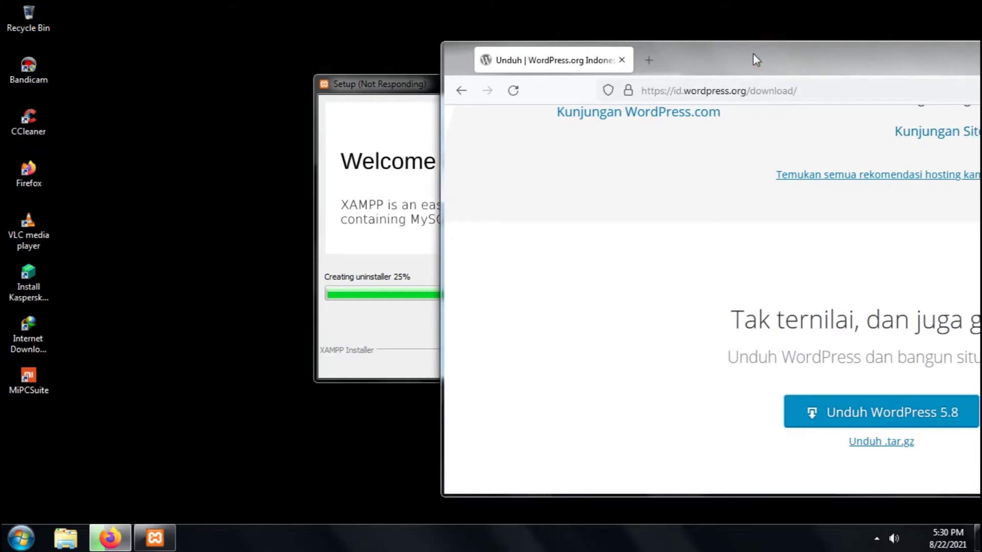
{"action": "left_click", "coordinate": [878, 538]}
{"action": "left_click", "coordinate": [765, 509]}
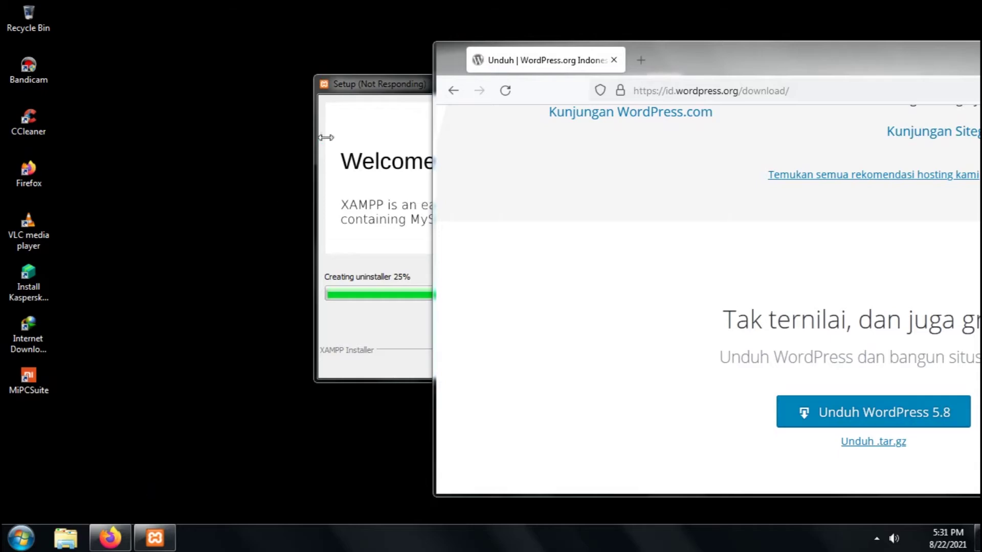
{"action": "left_click_drag", "start_coordinate": [382, 88], "coordinate": [140, 85]}
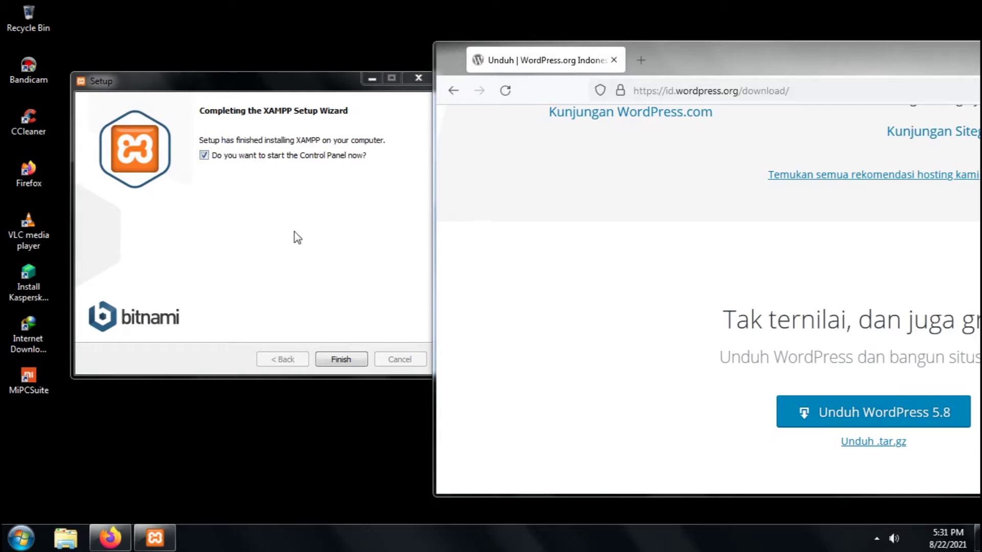
{"action": "left_click", "coordinate": [340, 359]}
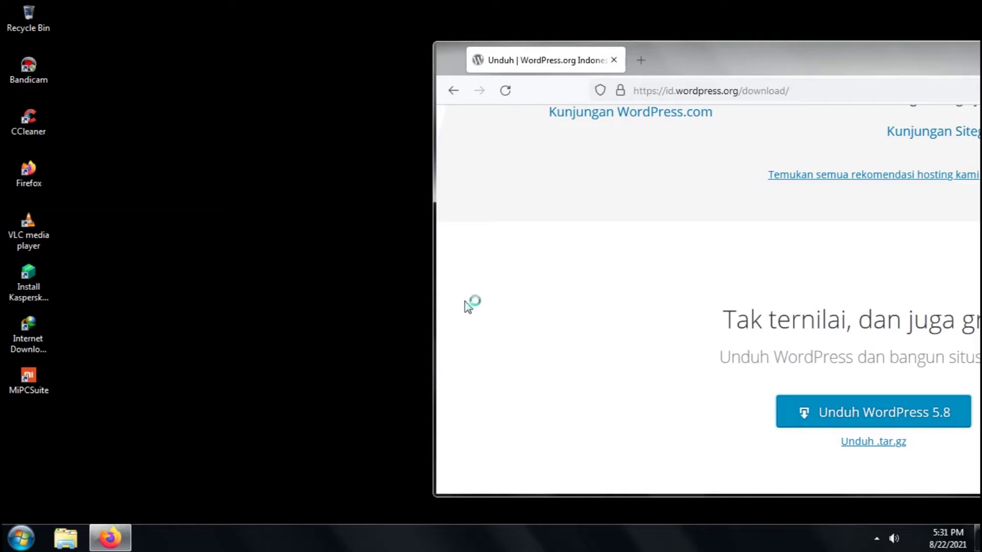
{"action": "right_click", "coordinate": [514, 542]}
{"action": "left_click", "coordinate": [557, 498]}
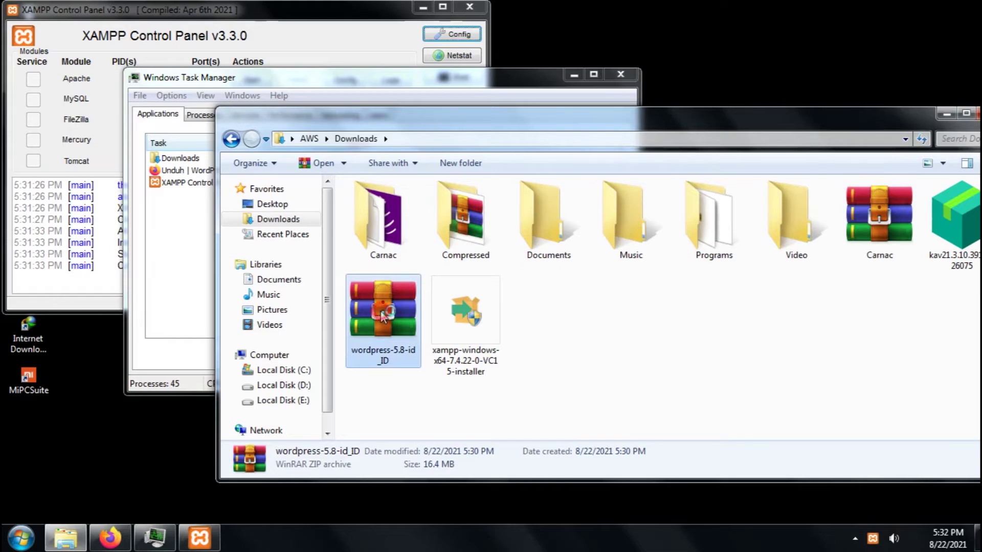
Open wordpress-5.8-id_ID in WinRAR, close Task Manager, and browse Explorer to Local Disk (C:)
{"action": "double_click", "coordinate": [380, 311]}
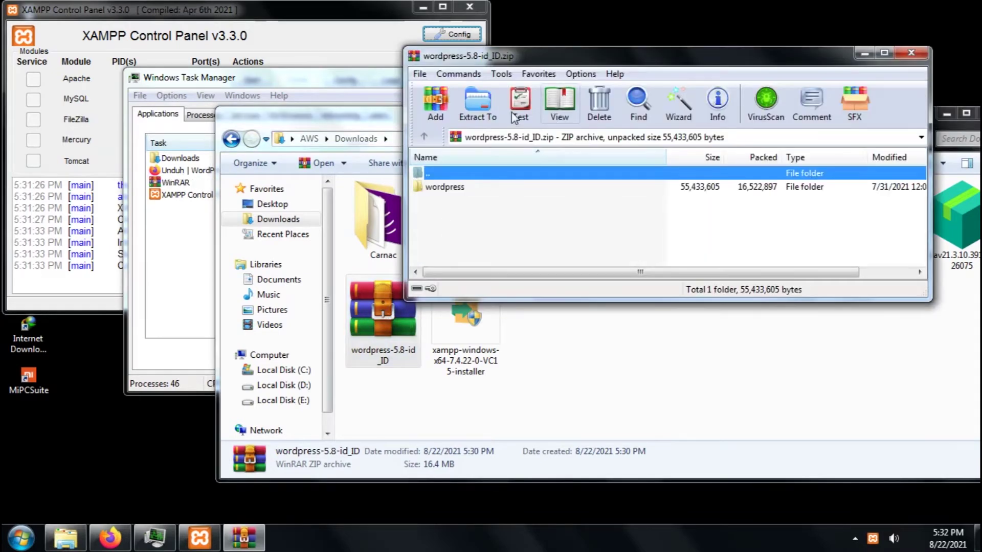
{"action": "left_click", "coordinate": [353, 87]}
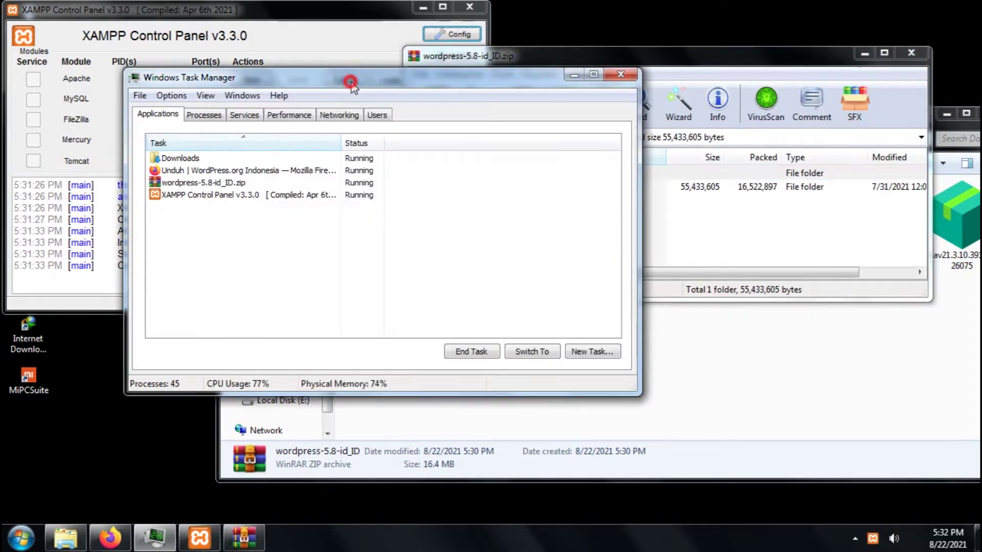
{"action": "left_click", "coordinate": [276, 117]}
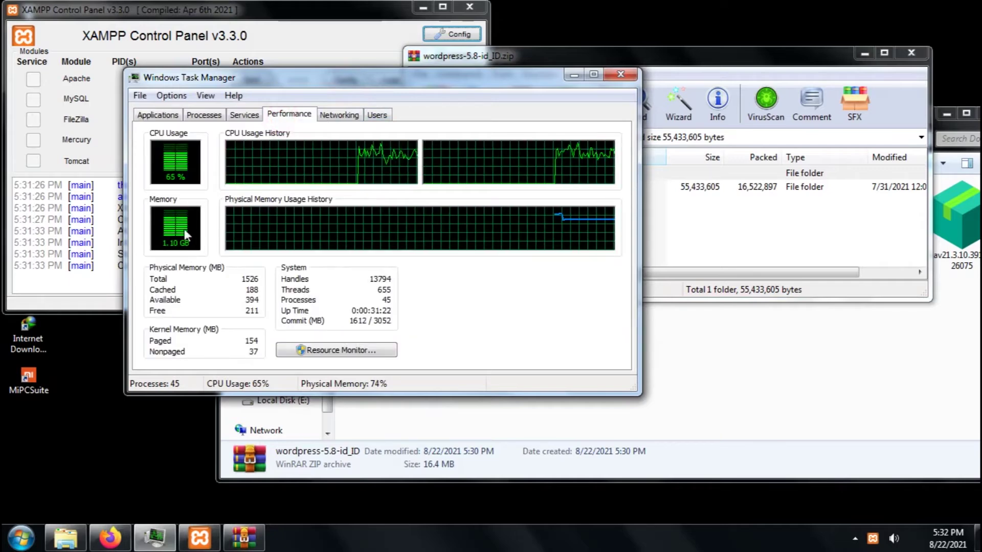
{"action": "left_click", "coordinate": [615, 77]}
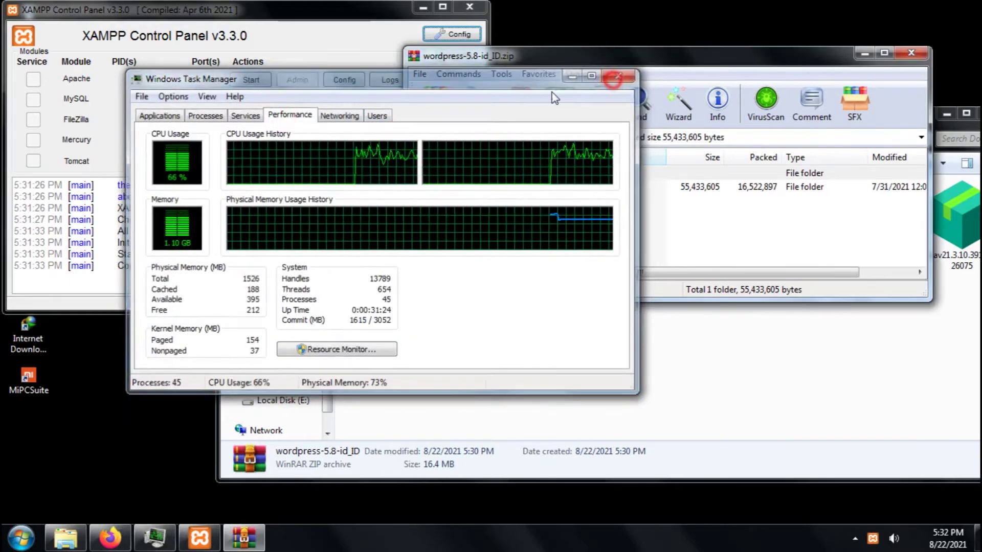
{"action": "left_click", "coordinate": [642, 357]}
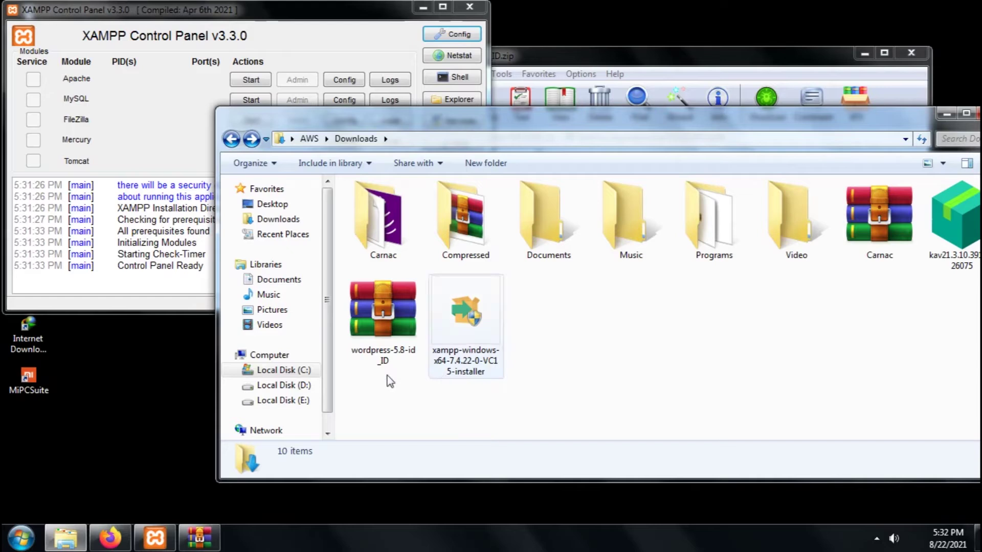
{"action": "left_click", "coordinate": [306, 371]}
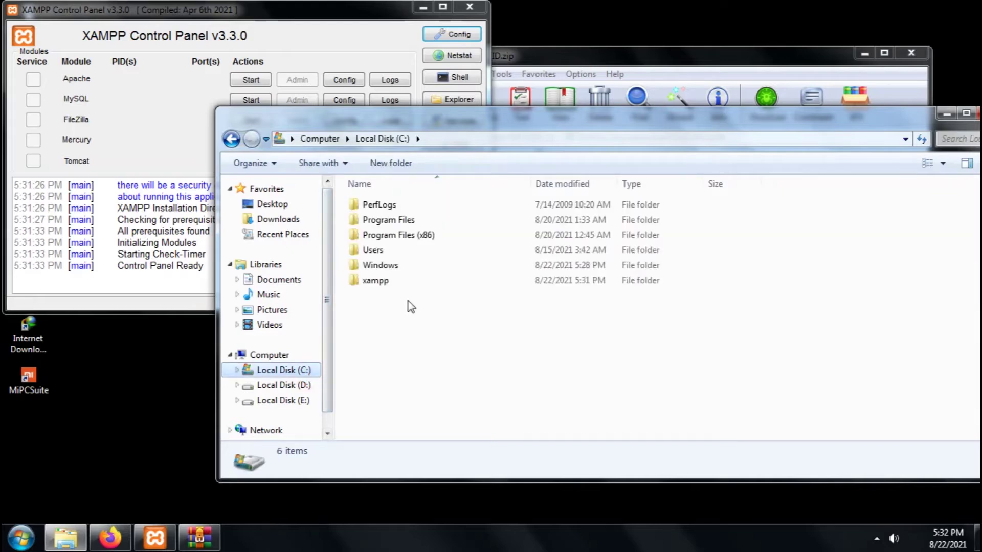
Open C:\xampp\htdocs in Explorer and the wordpress folder inside the WinRAR archive
{"action": "double_click", "coordinate": [376, 281]}
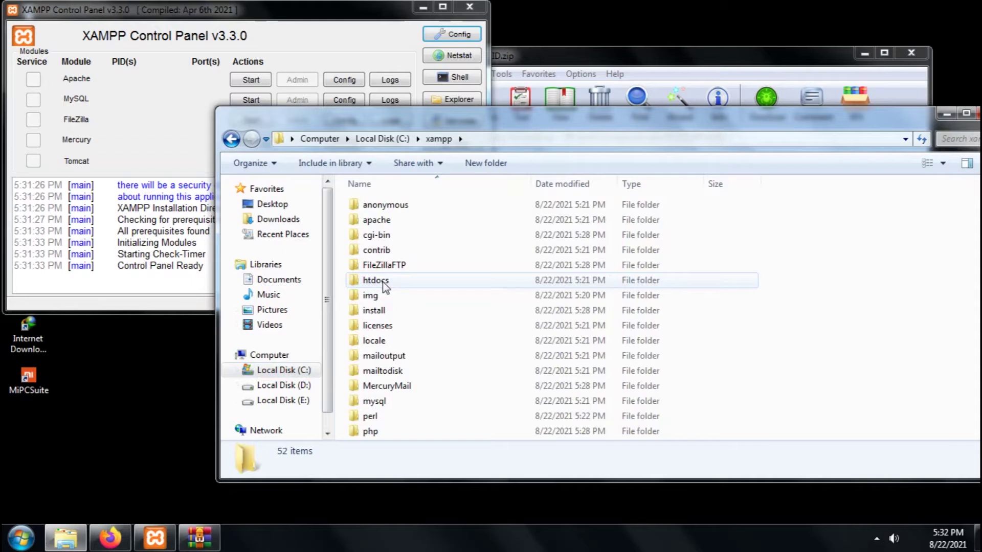
{"action": "double_click", "coordinate": [376, 280]}
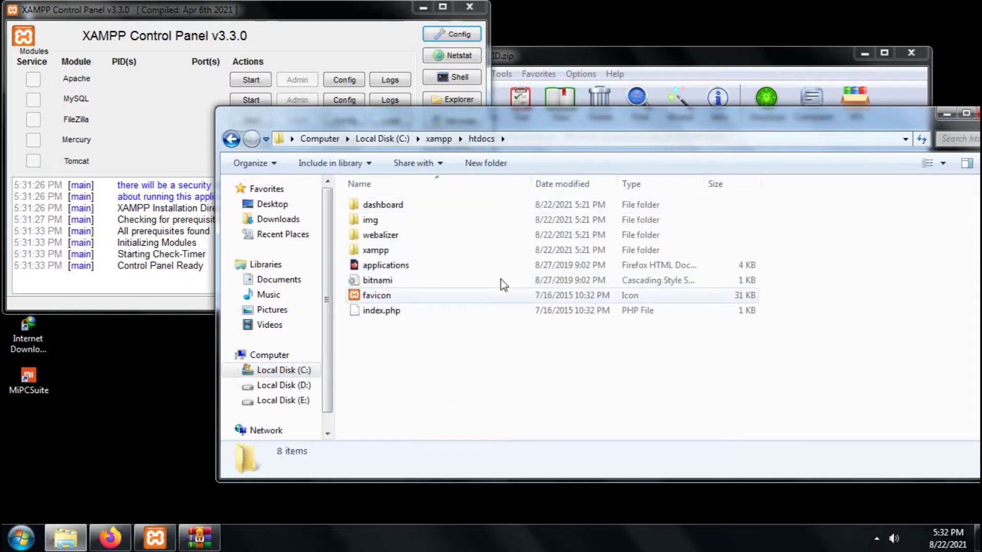
{"action": "left_click_drag", "start_coordinate": [588, 116], "coordinate": [542, 140]}
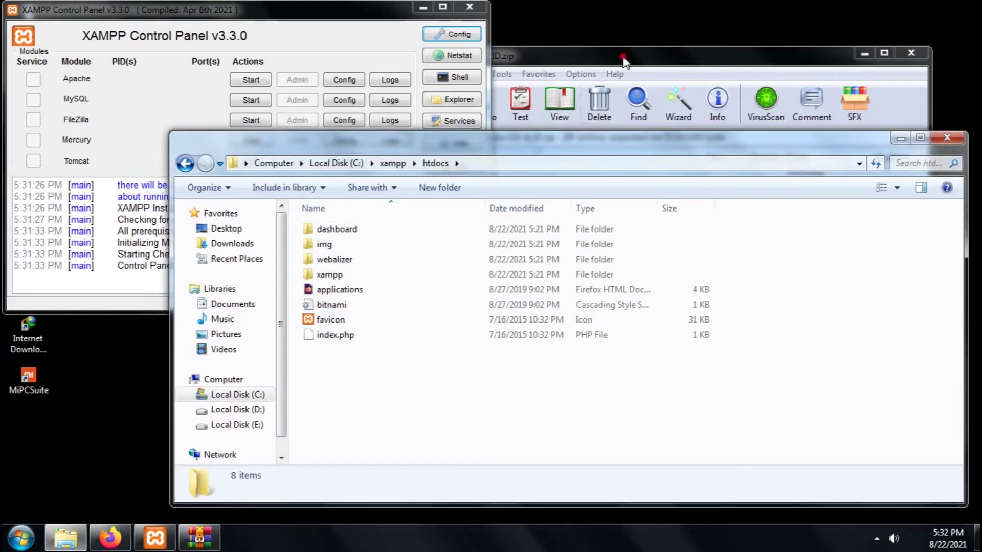
{"action": "left_click_drag", "start_coordinate": [624, 60], "coordinate": [670, 93]}
{"action": "double_click", "coordinate": [512, 222]}
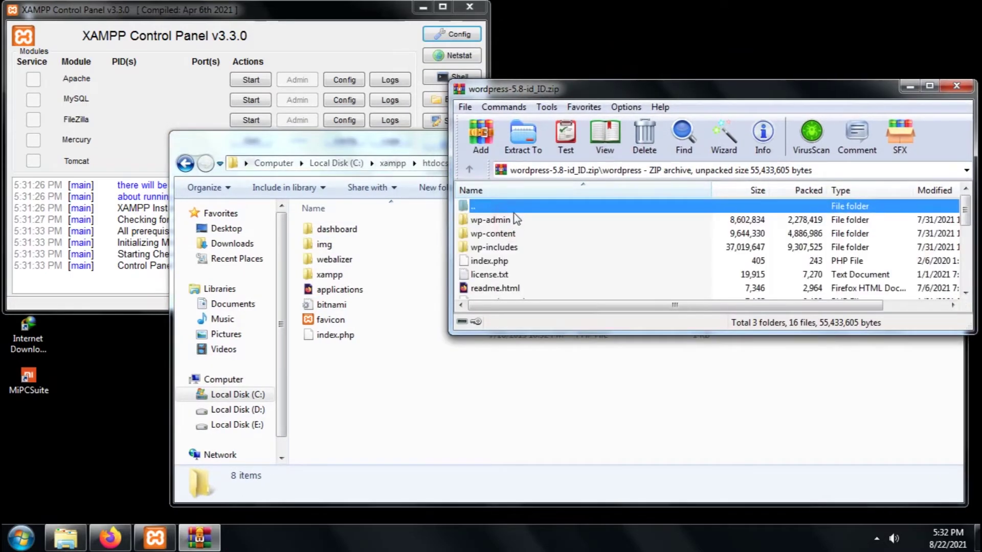
Drag the wordpress folder from the archive root into the htdocs window to extract it
{"action": "double_click", "coordinate": [513, 206]}
{"action": "left_click_drag", "start_coordinate": [478, 221], "coordinate": [403, 393]}
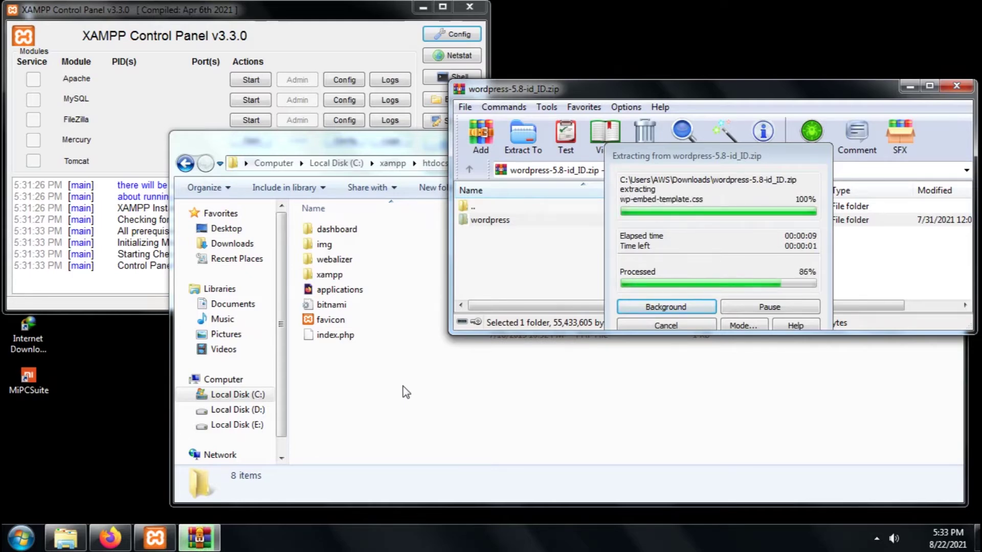
{"action": "left_click", "coordinate": [405, 392]}
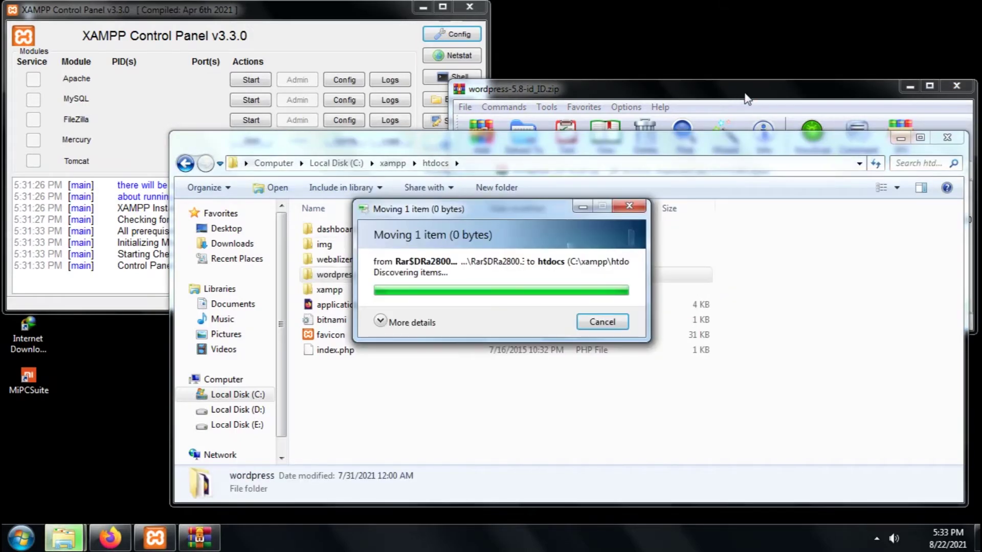
{"action": "left_click", "coordinate": [747, 99]}
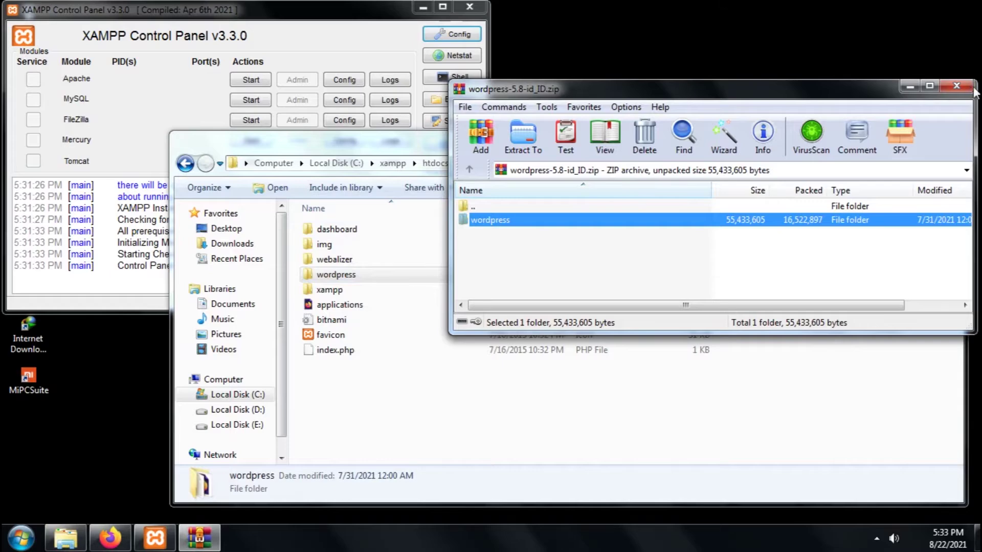
Rename the extracted wordpress folder in C:\xampp\htdocs to 'webku'
{"action": "key", "text": "Escape"}
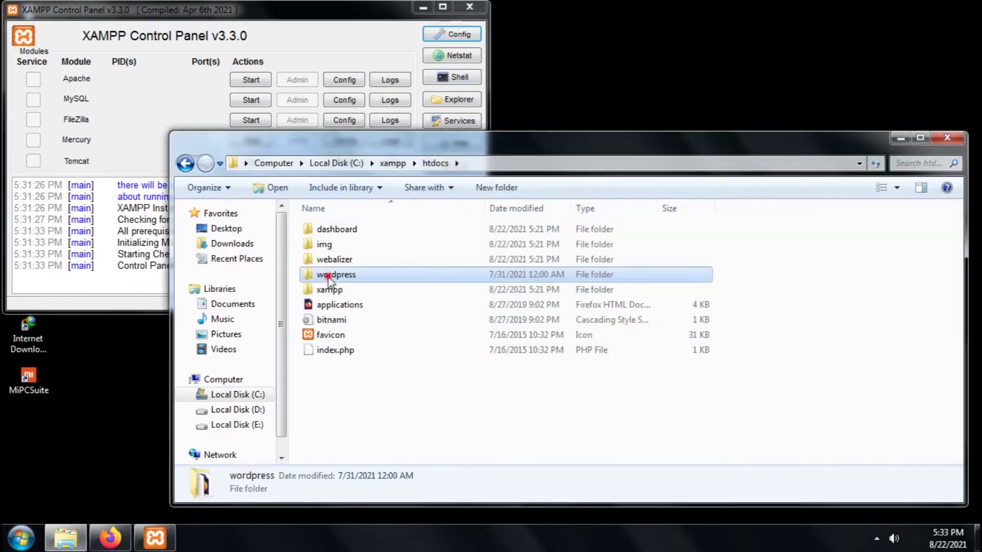
{"action": "double_click", "coordinate": [327, 276]}
{"action": "scroll", "coordinate": [562, 313], "scroll_direction": "down", "scroll_amount": 1}
{"action": "scroll", "coordinate": [708, 317], "scroll_direction": "up", "scroll_amount": 1}
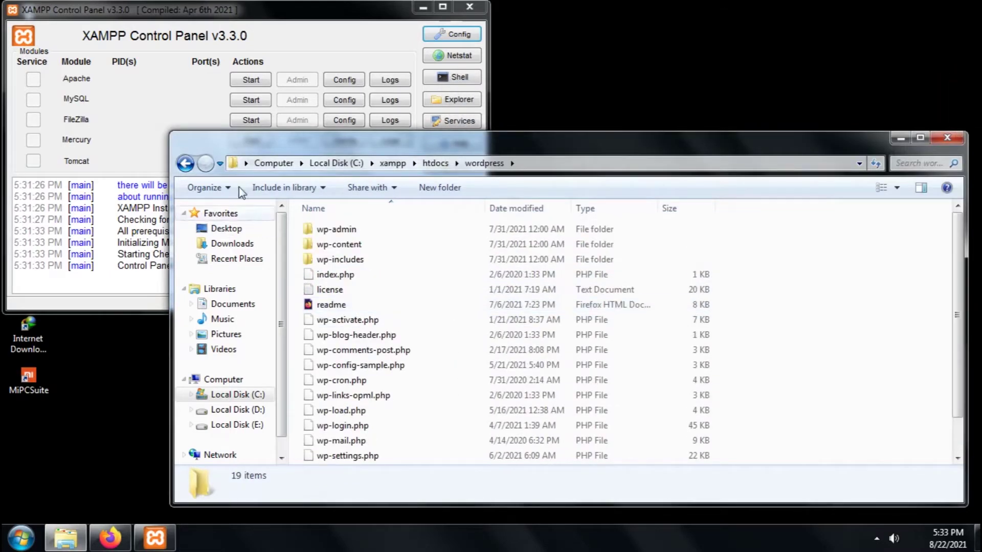
{"action": "left_click", "coordinate": [185, 163]}
{"action": "key", "text": "F2"}
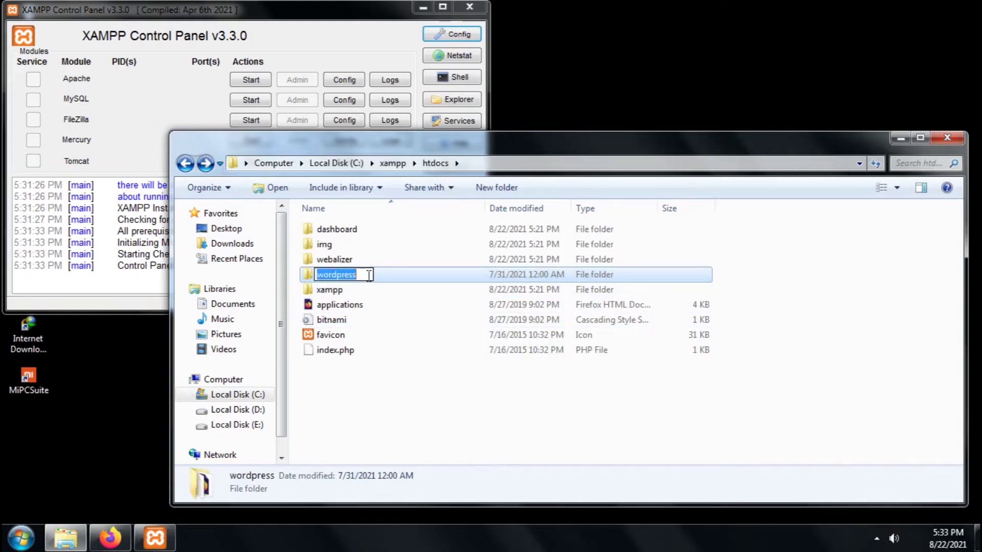
{"action": "type", "text": "webku"}
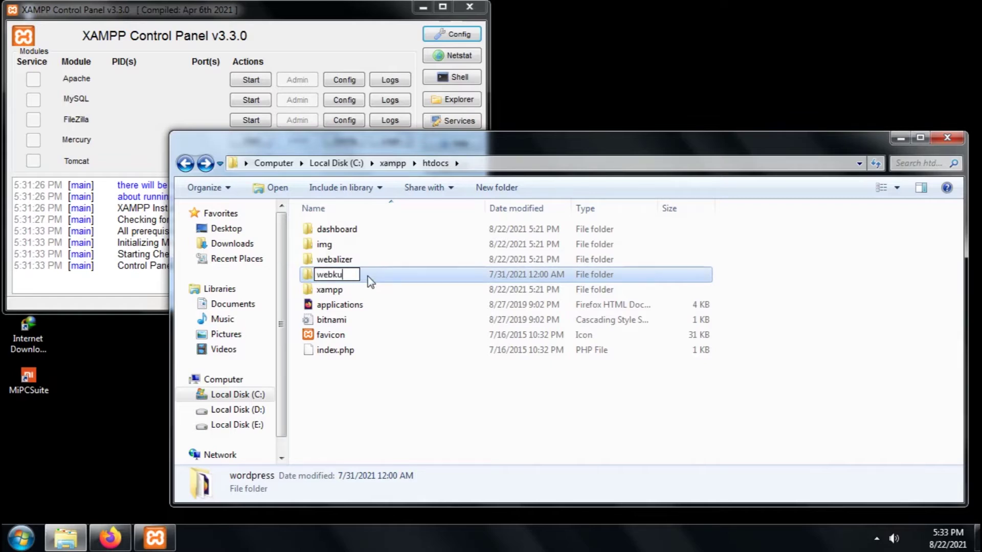
{"action": "left_click", "coordinate": [473, 423]}
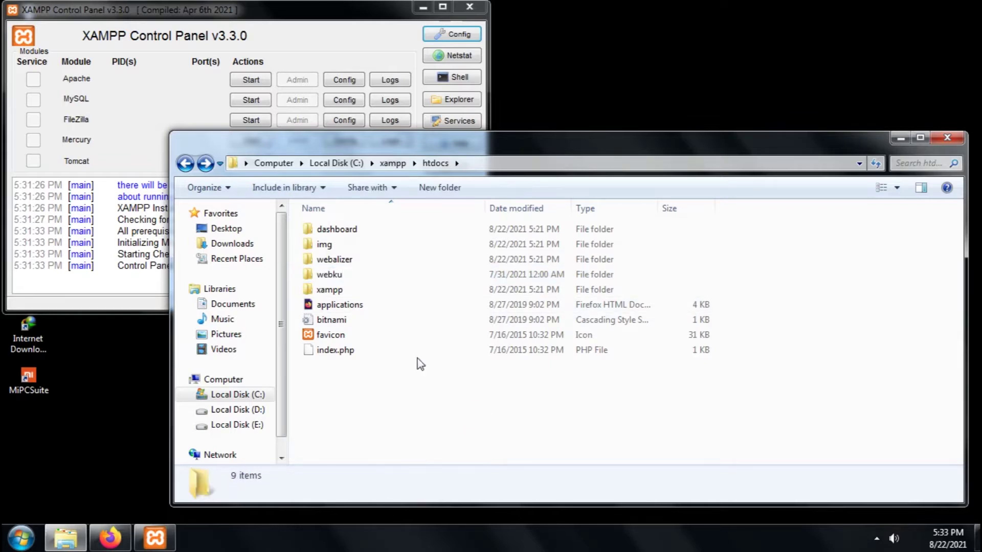
{"action": "left_click", "coordinate": [192, 99]}
Start Apache (ports 80, 443) and MySQL (port 3306), then bring Firefox back beside XAMPP
{"action": "left_click", "coordinate": [250, 79]}
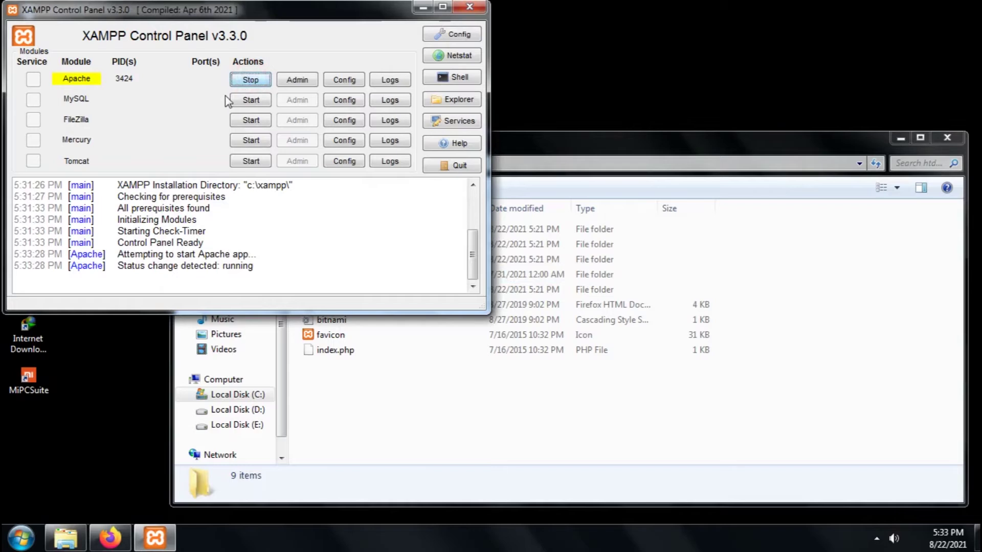
{"action": "left_click", "coordinate": [246, 100]}
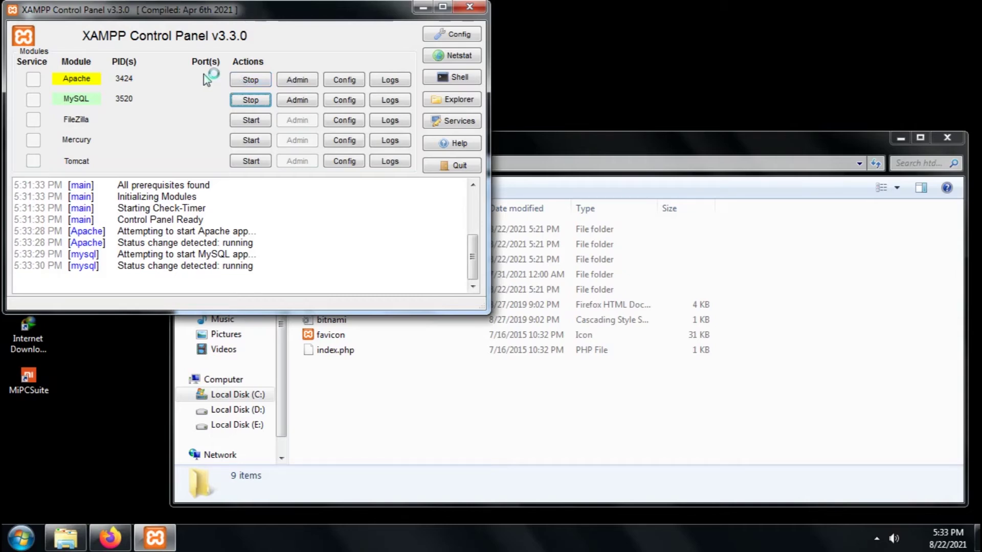
{"action": "left_click", "coordinate": [110, 538]}
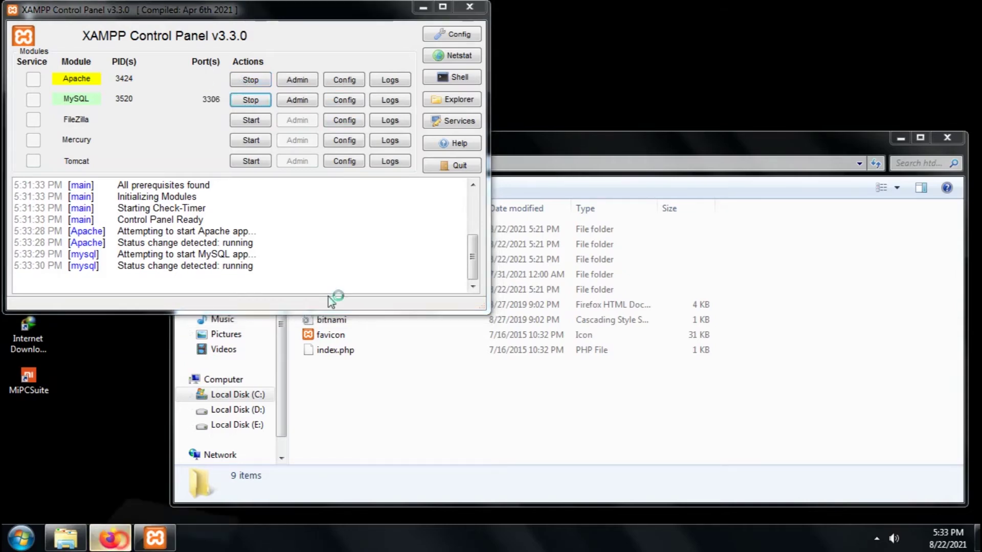
{"action": "left_click_drag", "start_coordinate": [478, 60], "coordinate": [659, 97]}
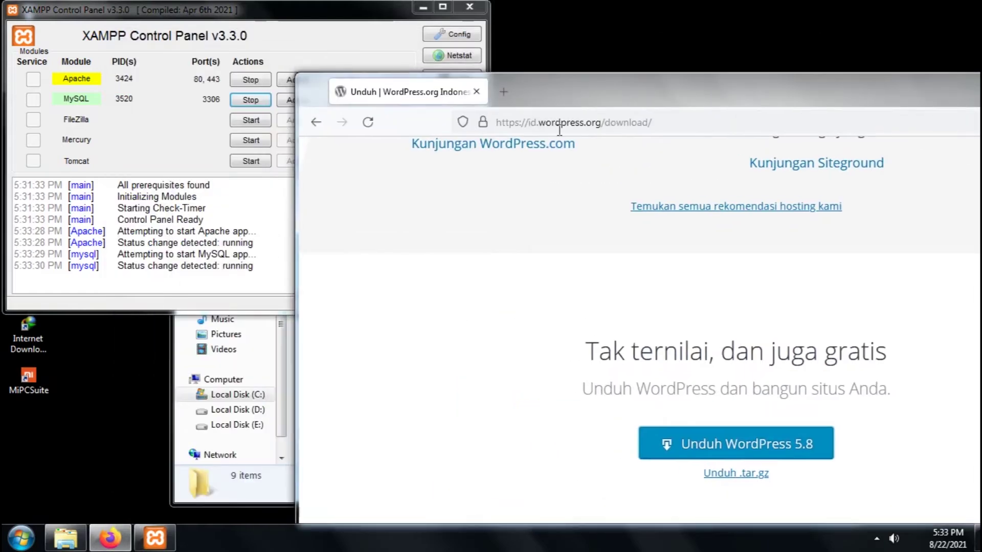
Enter localhost/webku in Firefox and allow MySQL and Apache through the firewall
{"action": "left_click", "coordinate": [596, 113]}
{"action": "type", "text": "lo"}
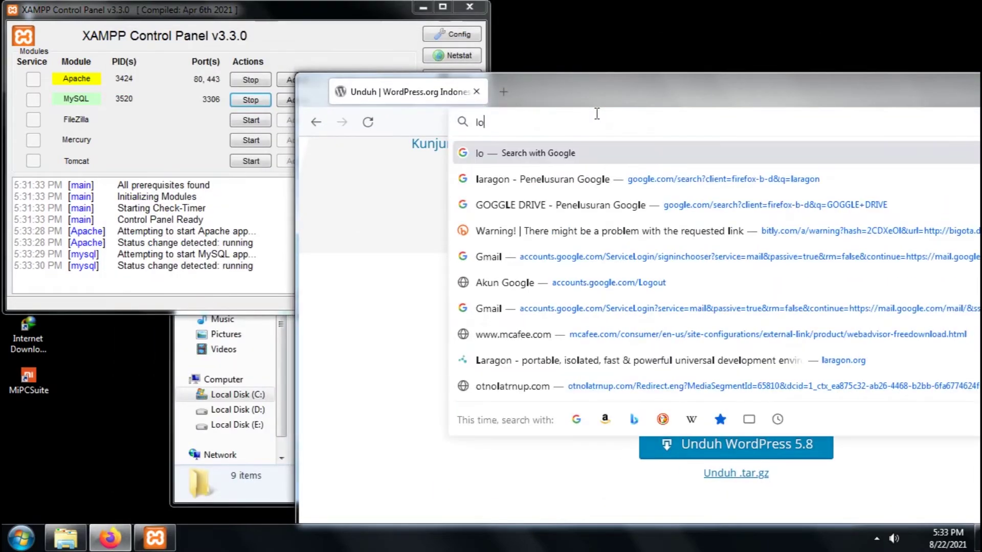
{"action": "type", "text": "cal"}
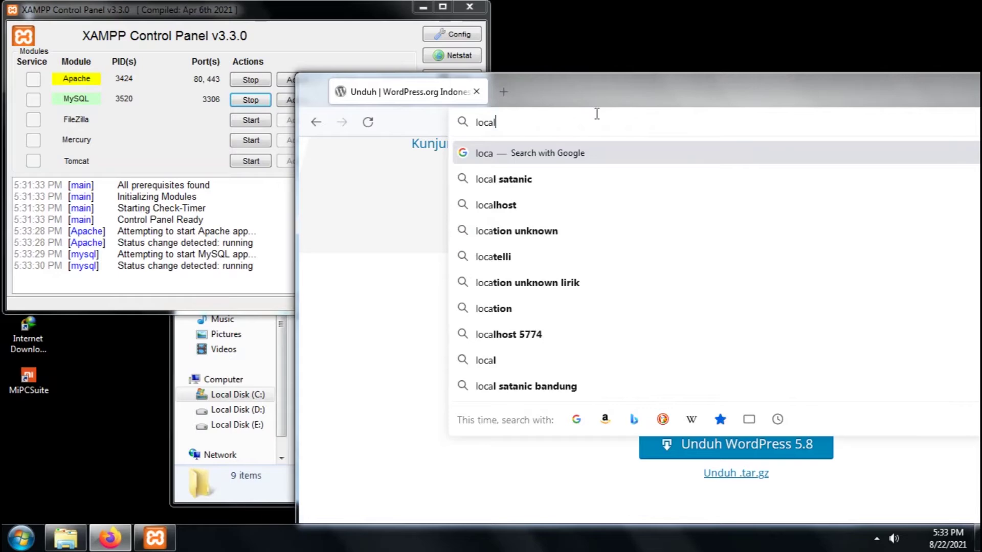
{"action": "type", "text": "host/webku"}
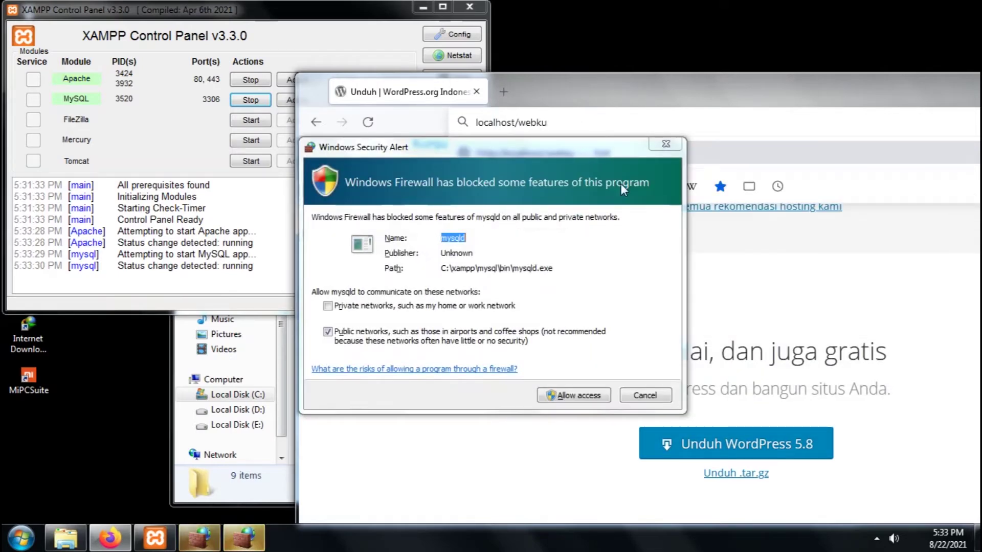
{"action": "left_click", "coordinate": [608, 147]}
{"action": "left_click", "coordinate": [583, 395]}
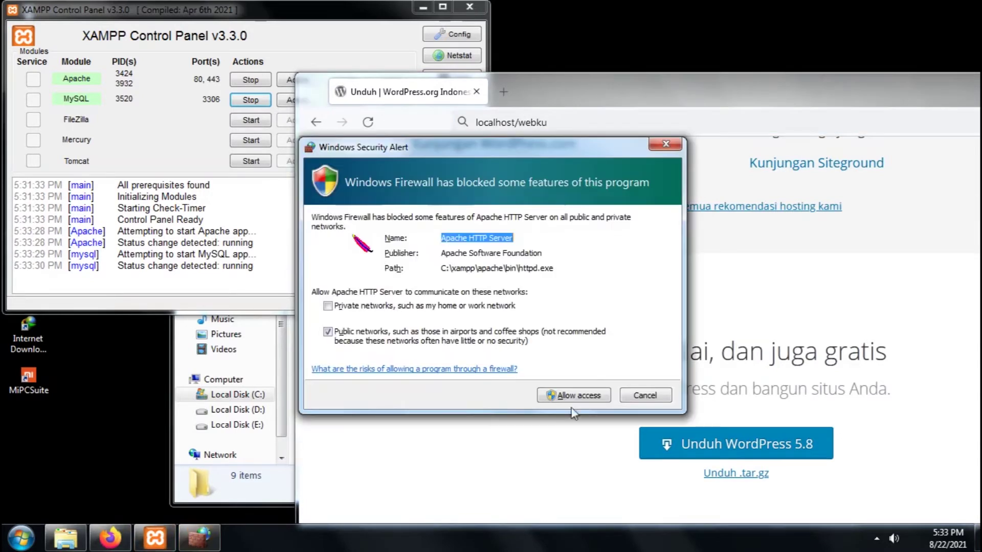
{"action": "left_click", "coordinate": [585, 395]}
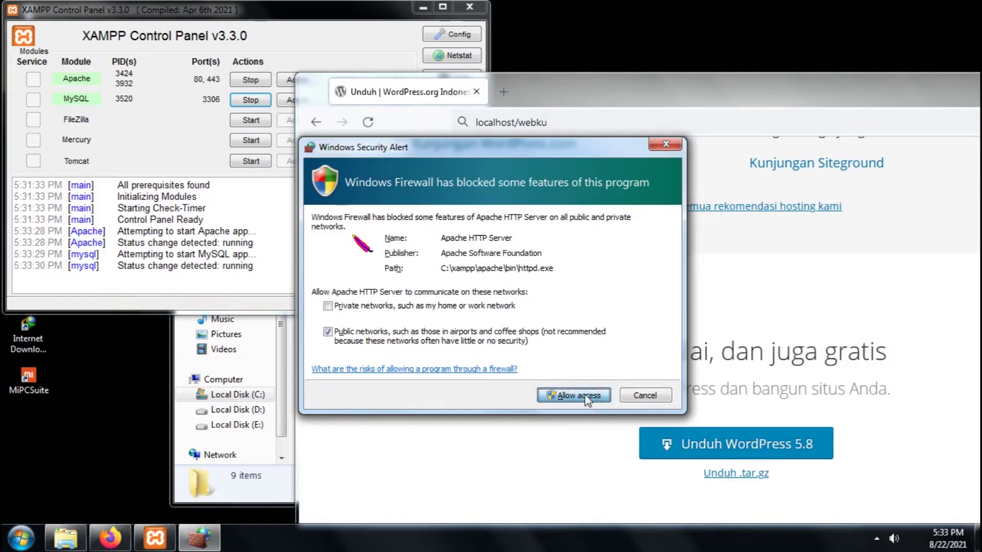
Load localhost/webku, hide the XAMPP panel to the tray and maximize Firefox
{"action": "left_click", "coordinate": [578, 122]}
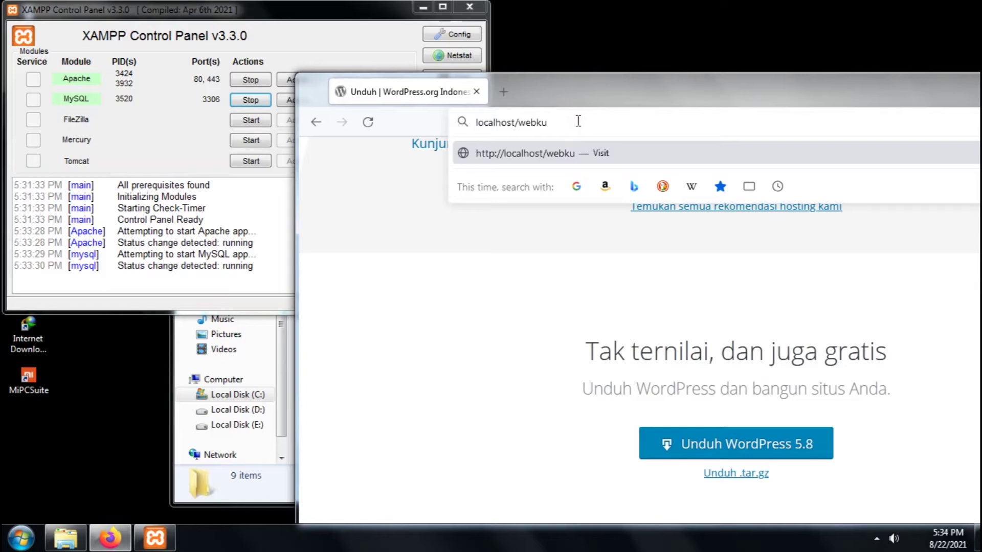
{"action": "key", "text": "Return"}
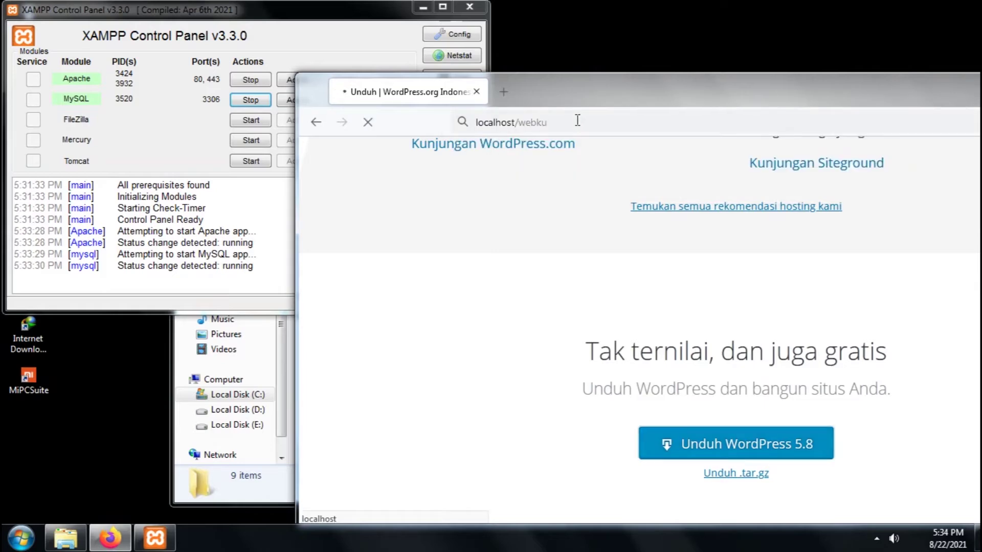
{"action": "left_click", "coordinate": [366, 20]}
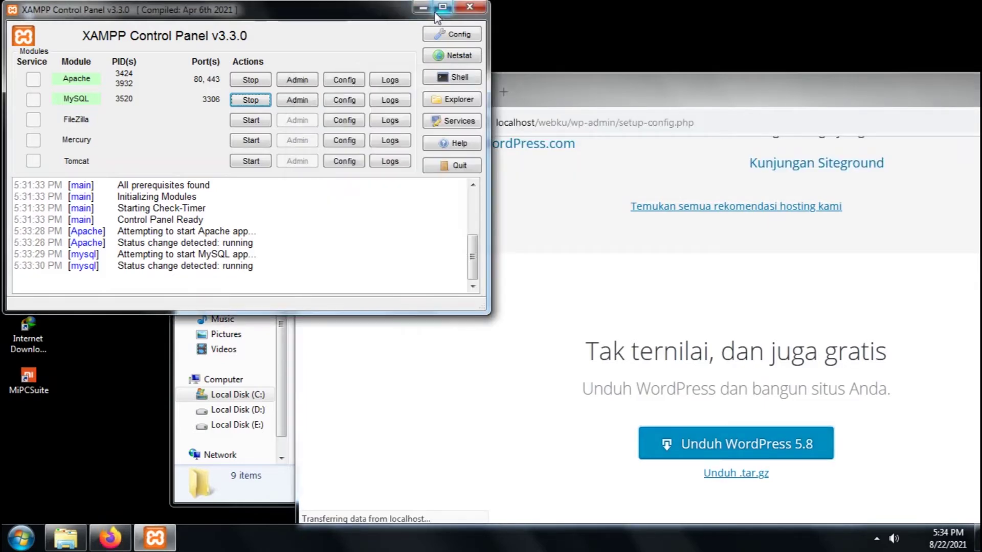
{"action": "left_click", "coordinate": [469, 6]}
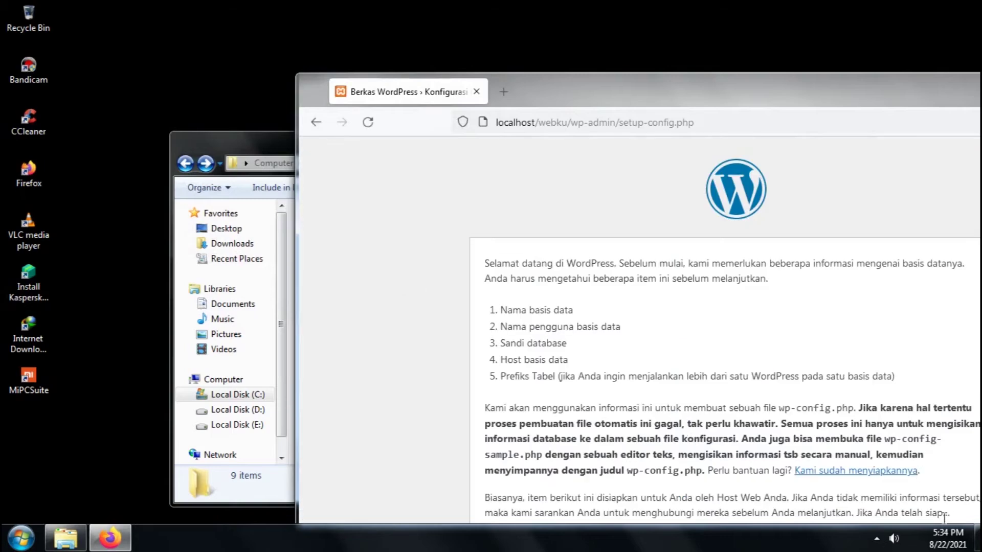
{"action": "double_click", "coordinate": [848, 89]}
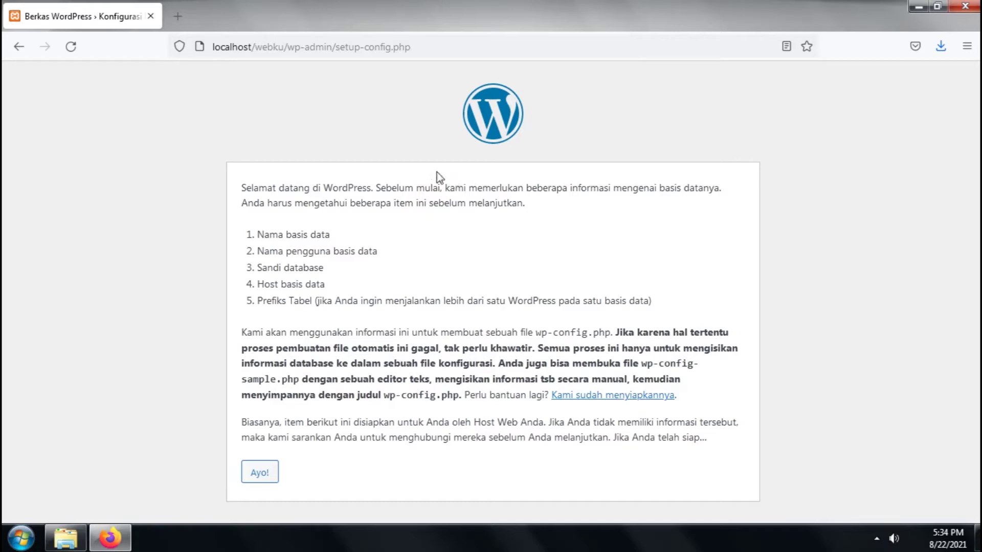
Open localhost/phpmyadmin in a new tab, correcting the mistyped address
{"action": "left_click", "coordinate": [186, 16]}
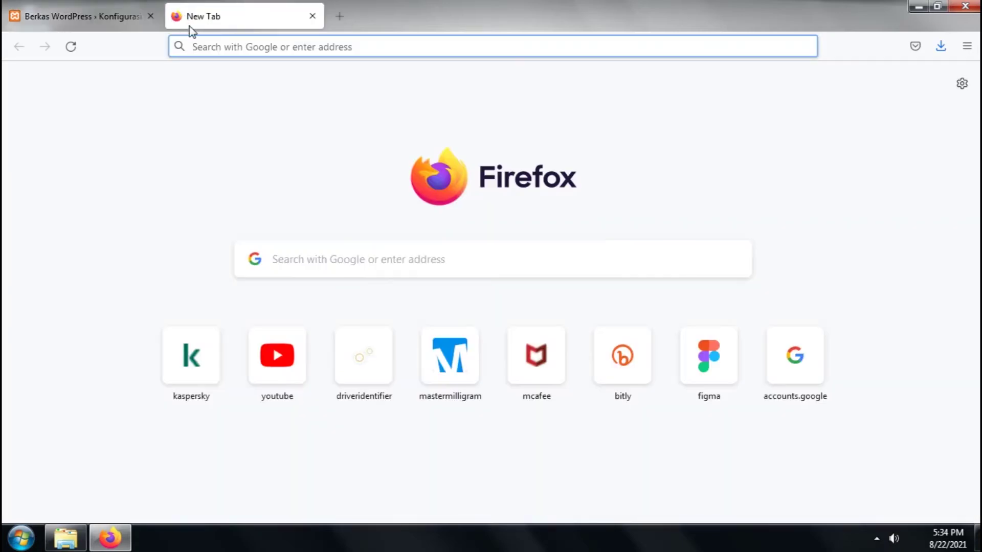
{"action": "type", "text": "loc"}
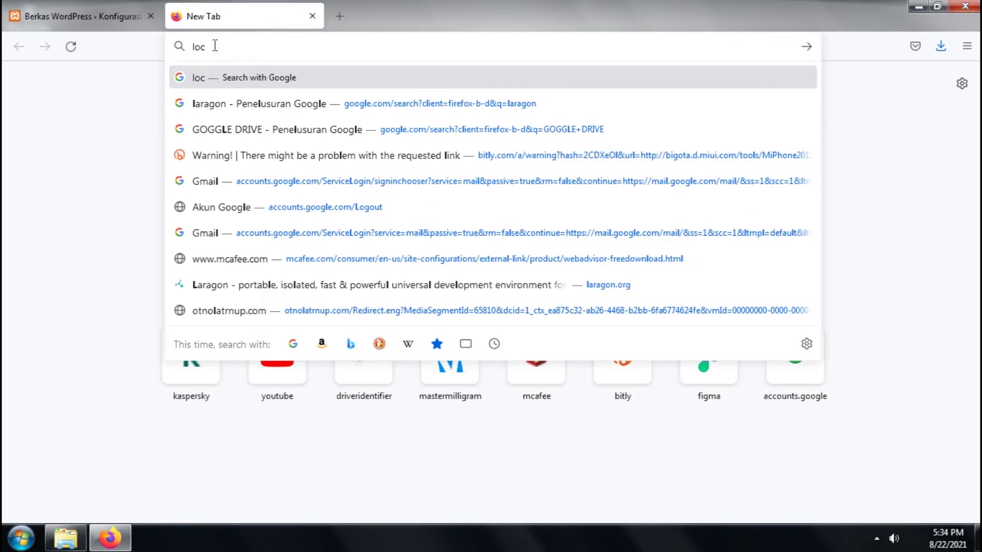
{"action": "type", "text": "alho"}
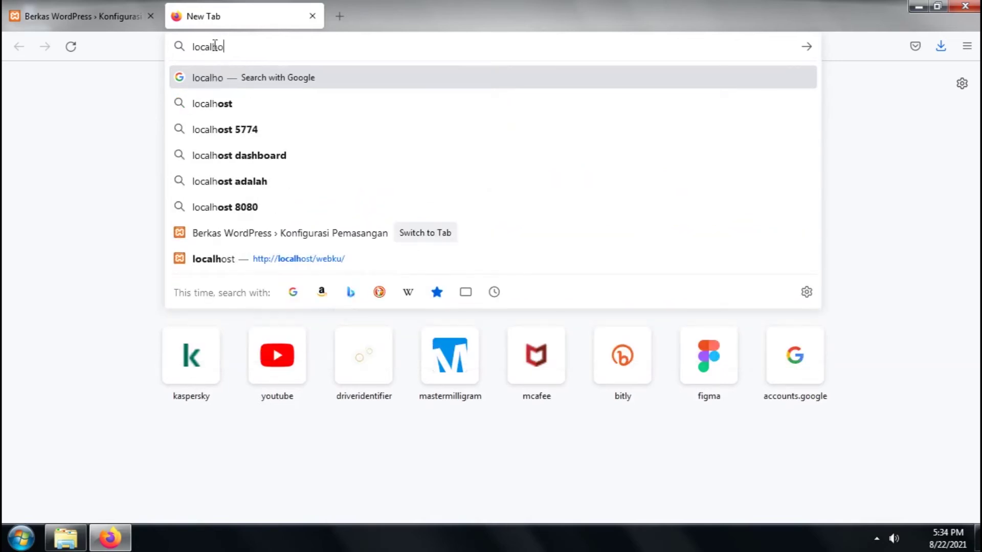
{"action": "type", "text": "st/mphp"}
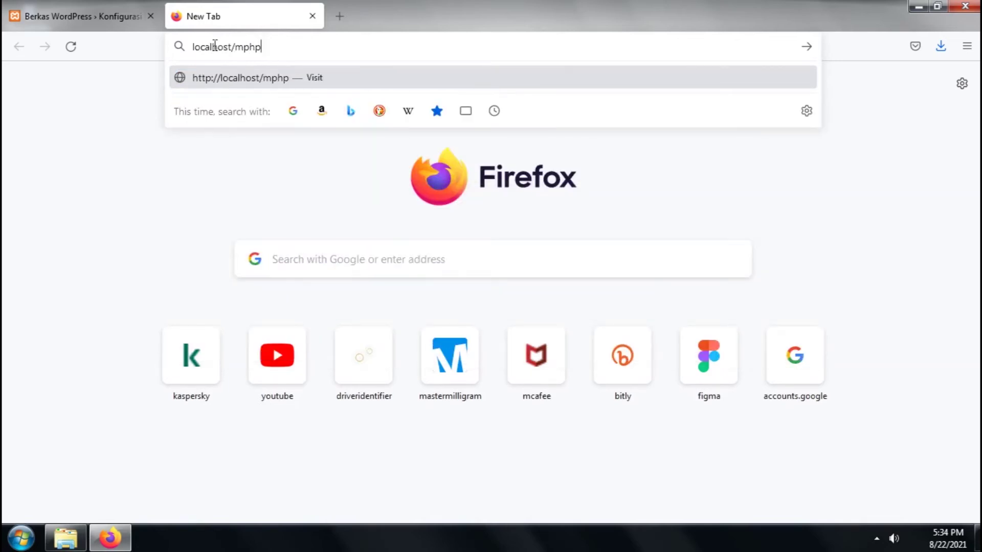
{"action": "type", "text": "myadmin"}
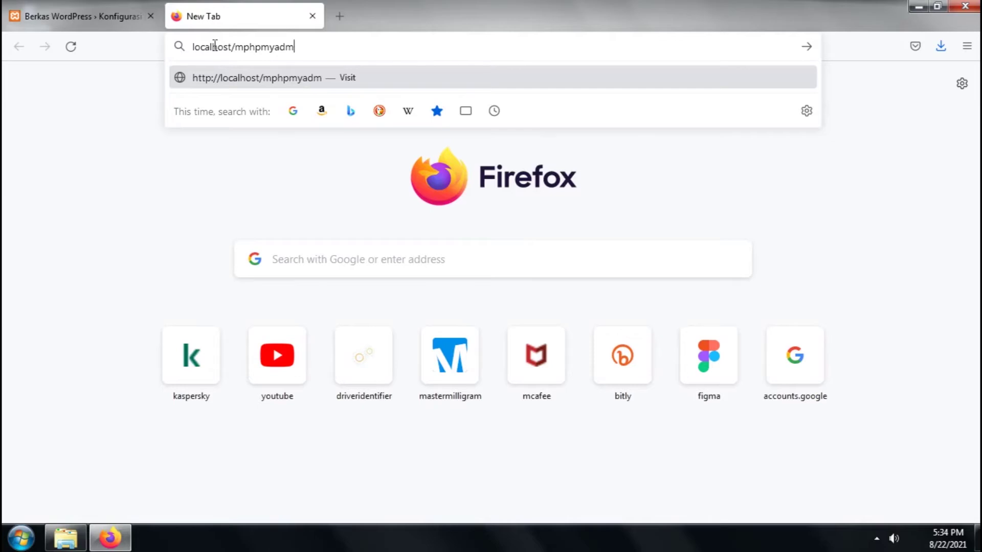
{"action": "key", "text": "Return"}
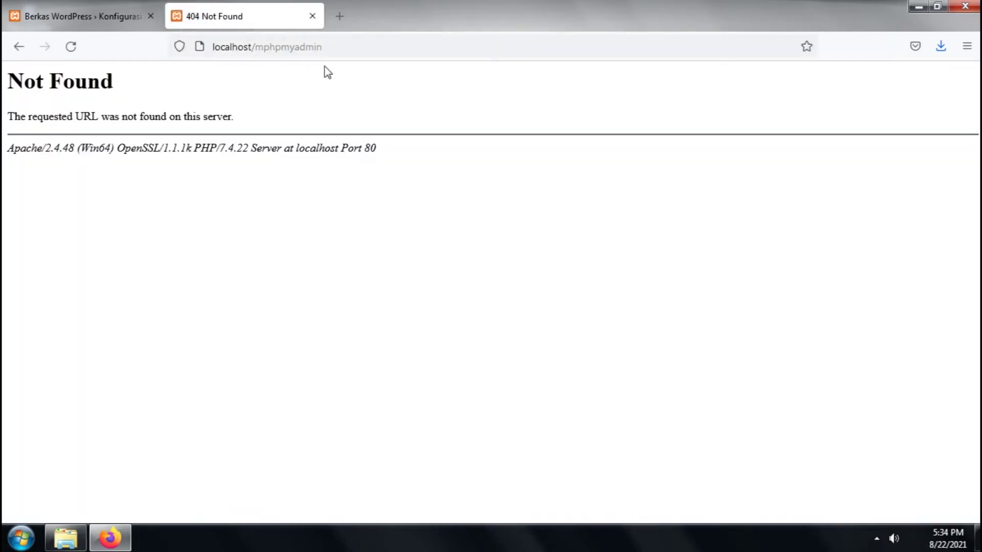
{"action": "left_click", "coordinate": [280, 45]}
{"action": "left_click", "coordinate": [245, 46]}
{"action": "key", "text": "BackSpace"}
{"action": "key", "text": "Return"}
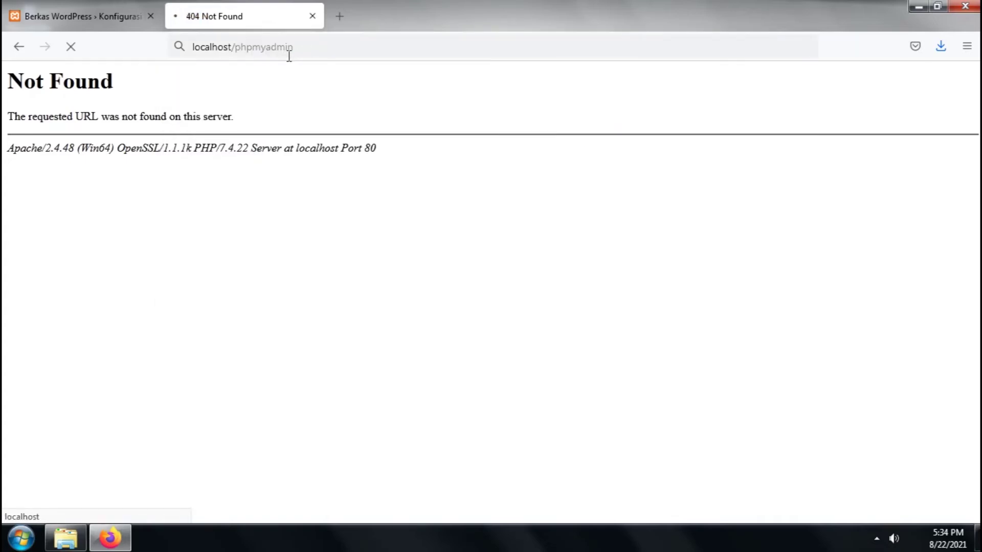
{"action": "left_click", "coordinate": [105, 17]}
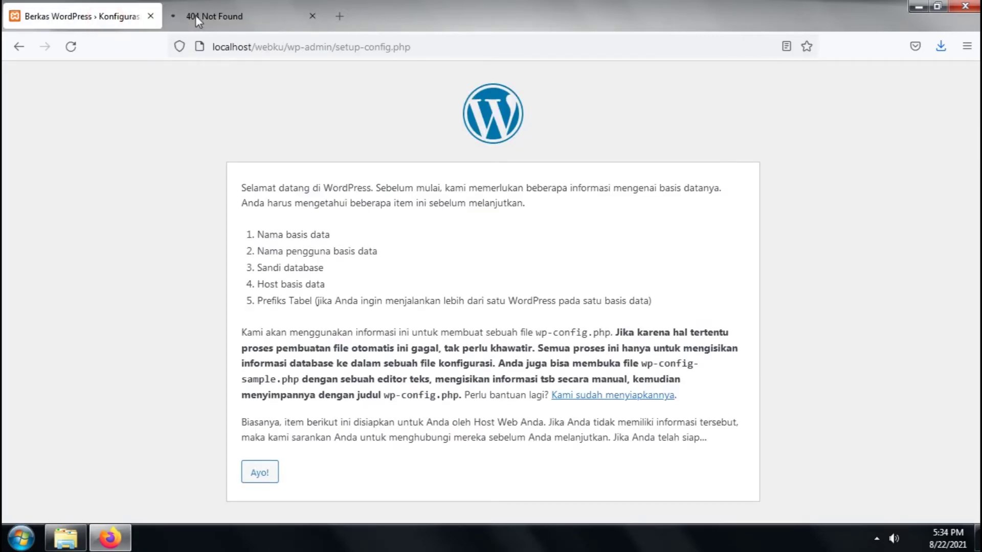
{"action": "left_click", "coordinate": [196, 17]}
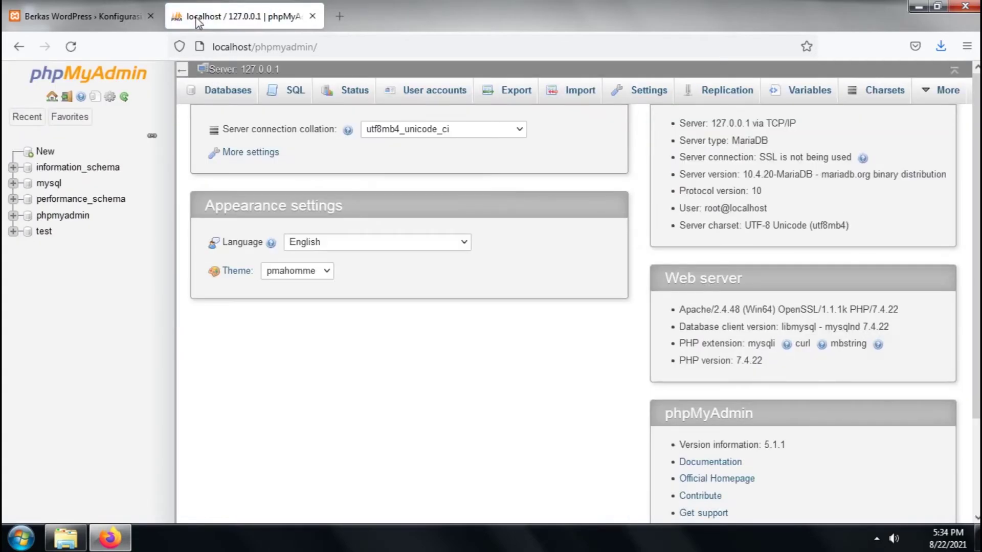
Create a new database named webku with utf8mb4_general_ci collation
{"action": "left_click", "coordinate": [49, 153]}
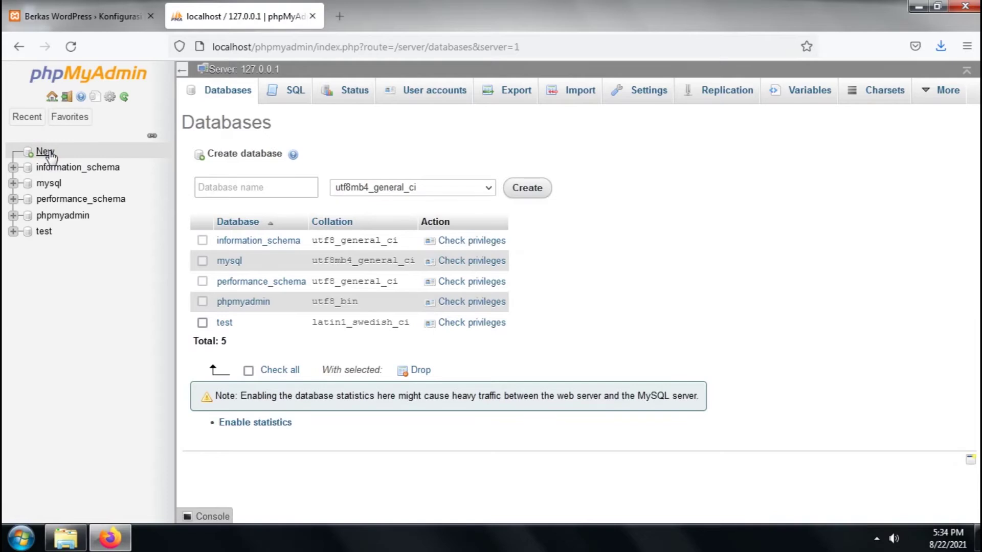
{"action": "left_click", "coordinate": [243, 181]}
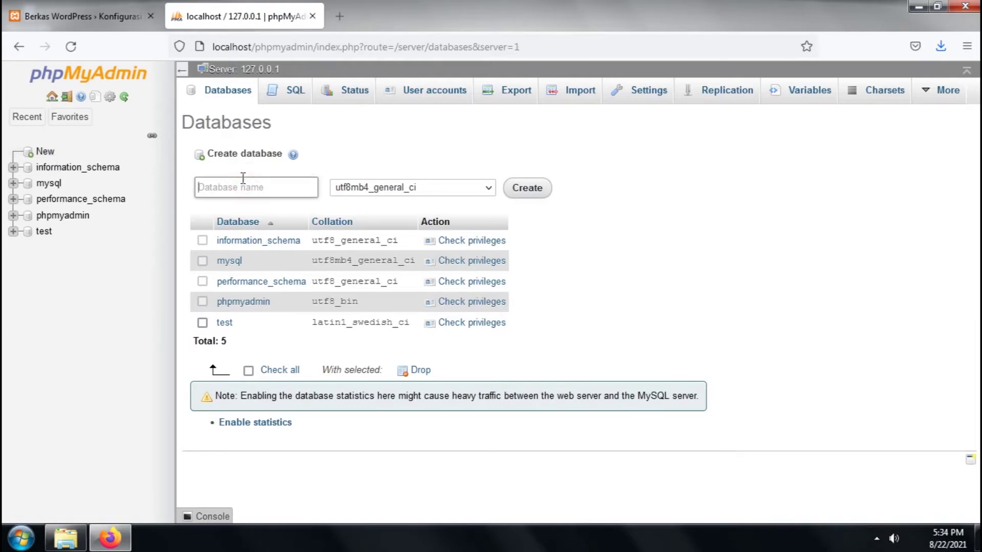
{"action": "type", "text": "webku"}
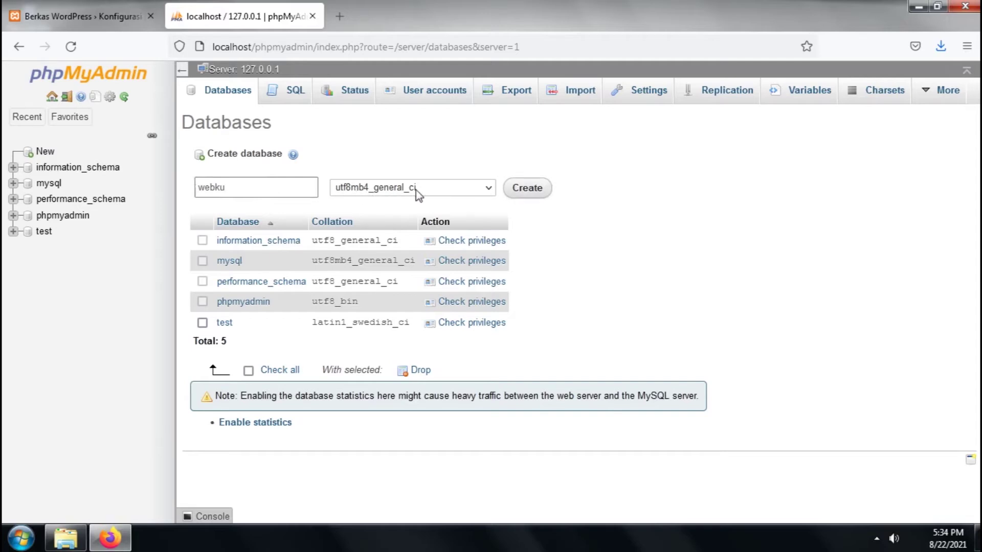
{"action": "left_click", "coordinate": [527, 191]}
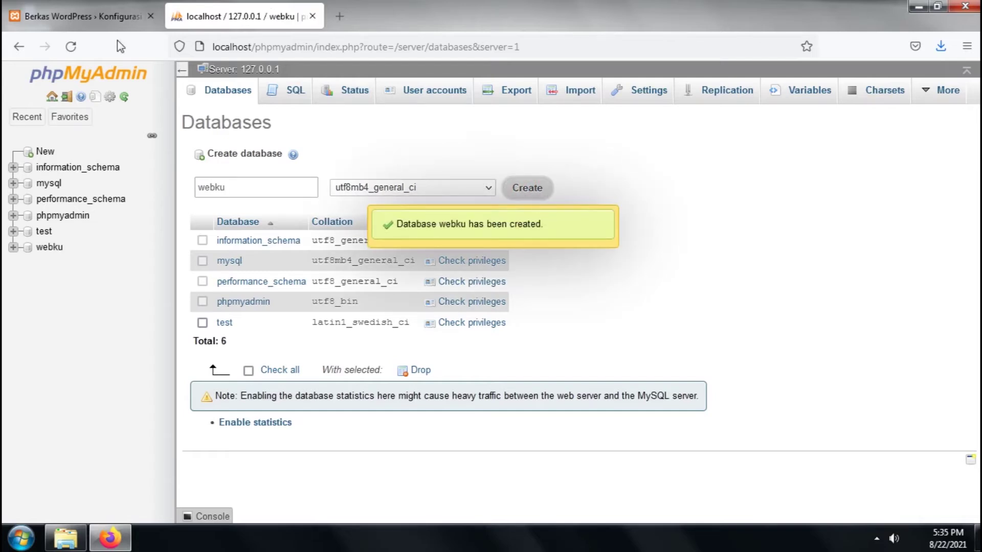
Start the database configuration and enter database name webku and username root
{"action": "left_click", "coordinate": [105, 21]}
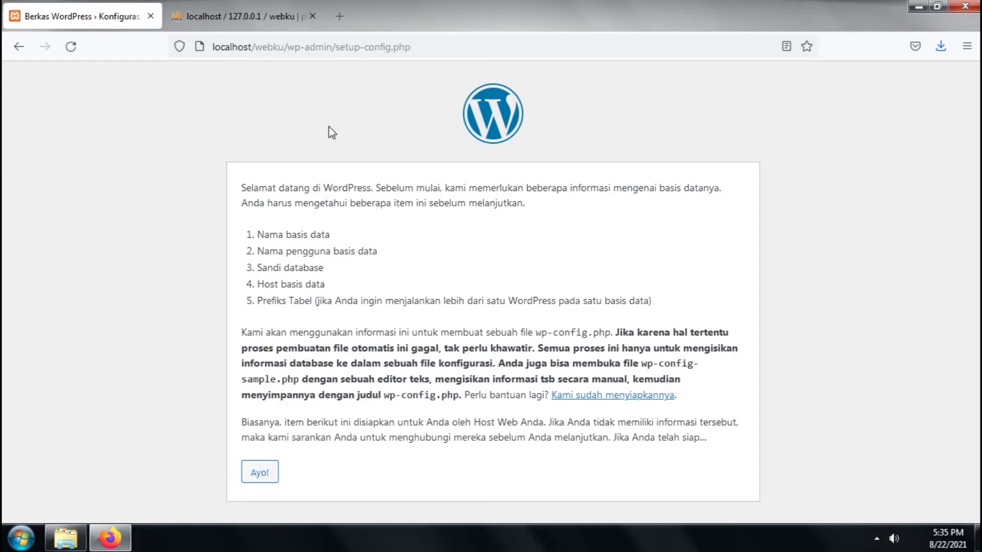
{"action": "left_click", "coordinate": [258, 473]}
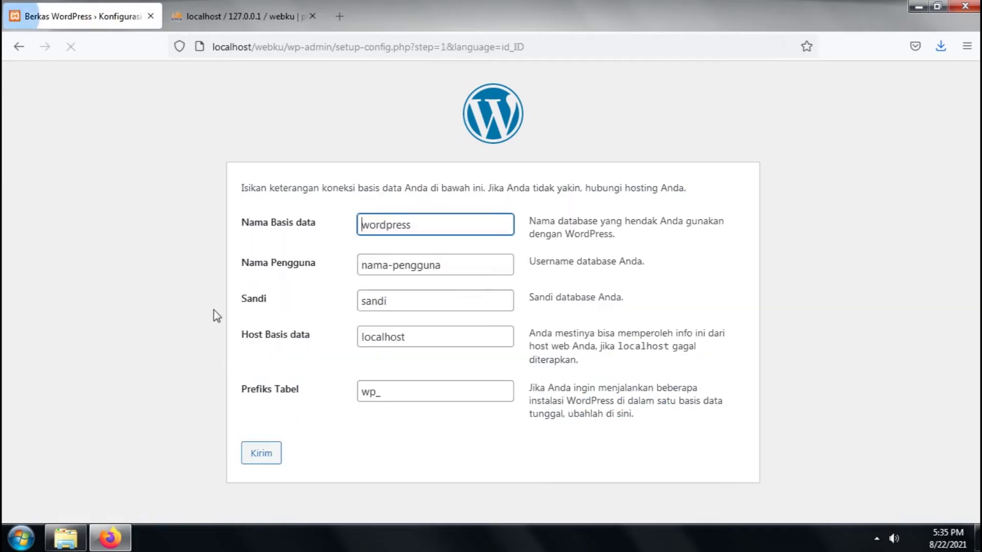
{"action": "left_click", "coordinate": [455, 220]}
{"action": "key", "text": "ctrl+a"}
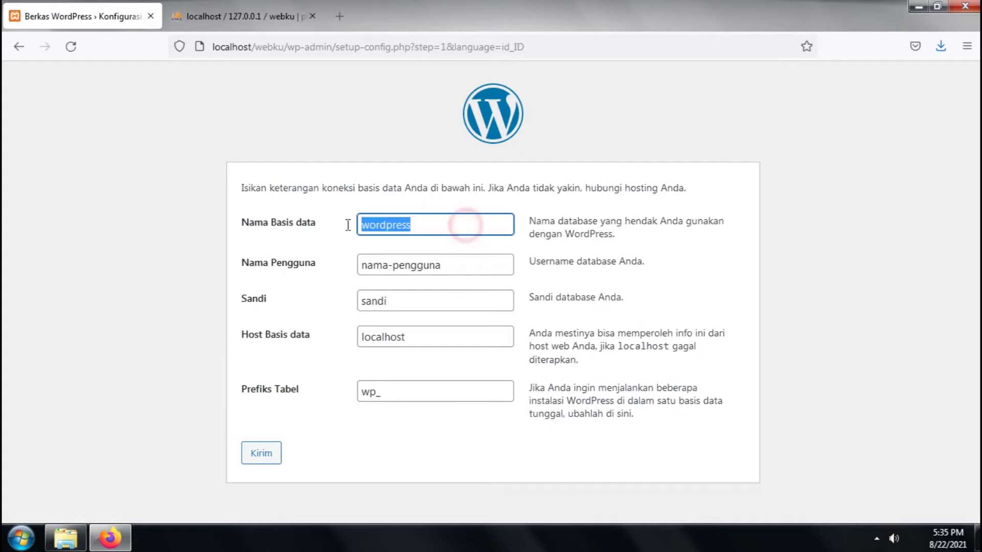
{"action": "left_click", "coordinate": [223, 23]}
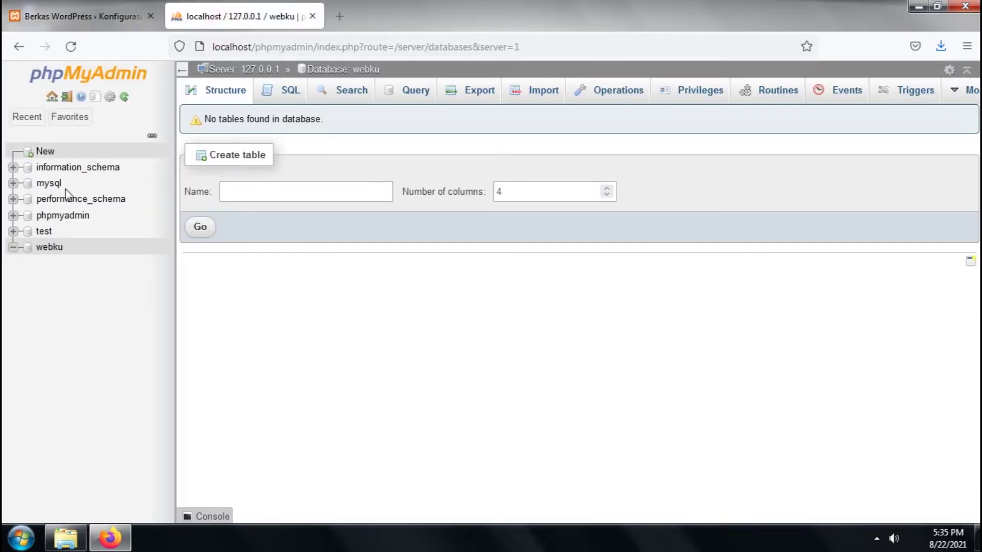
{"action": "left_click", "coordinate": [101, 9]}
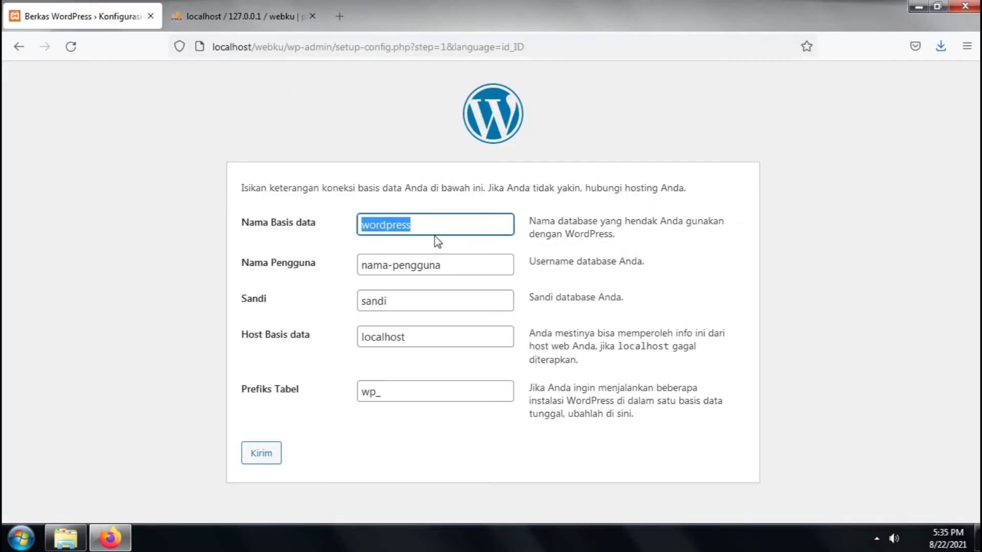
{"action": "type", "text": "webku"}
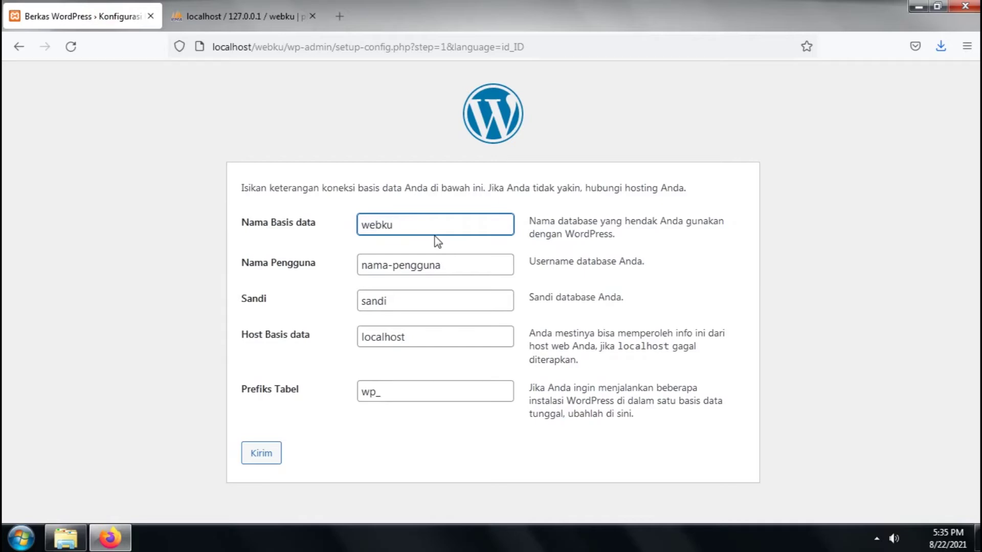
{"action": "left_click_drag", "start_coordinate": [464, 258], "coordinate": [351, 271]}
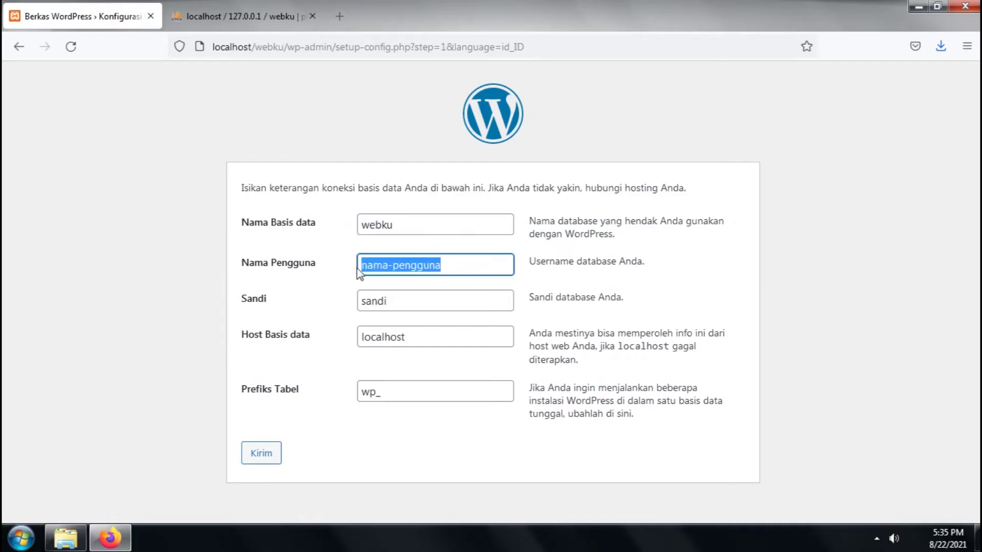
{"action": "key", "text": "BackSpace"}
{"action": "type", "text": "root"}
Leave the password blank, set host to localhost and keep table prefix wp_
{"action": "double_click", "coordinate": [401, 298]}
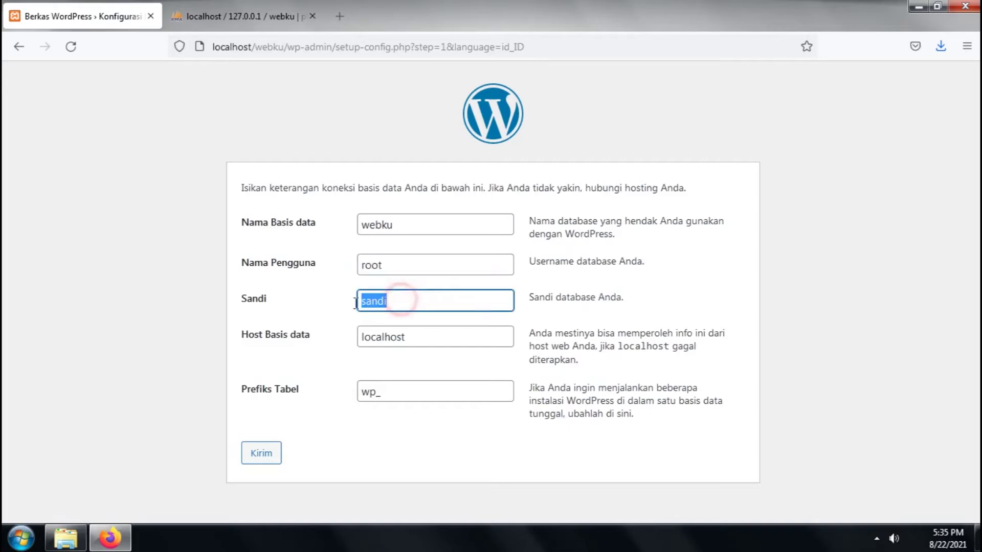
{"action": "key", "text": "BackSpace"}
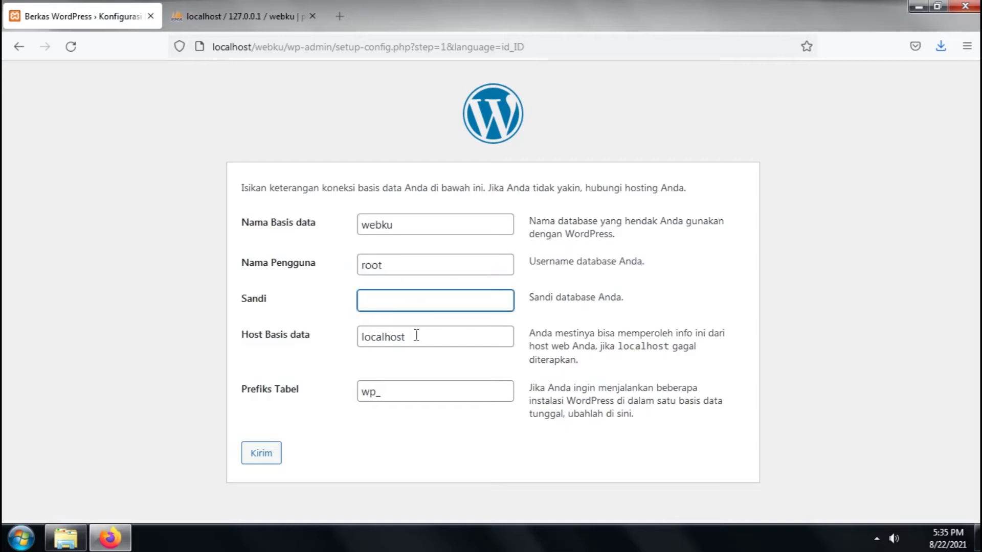
{"action": "left_click_drag", "start_coordinate": [450, 333], "coordinate": [376, 332]}
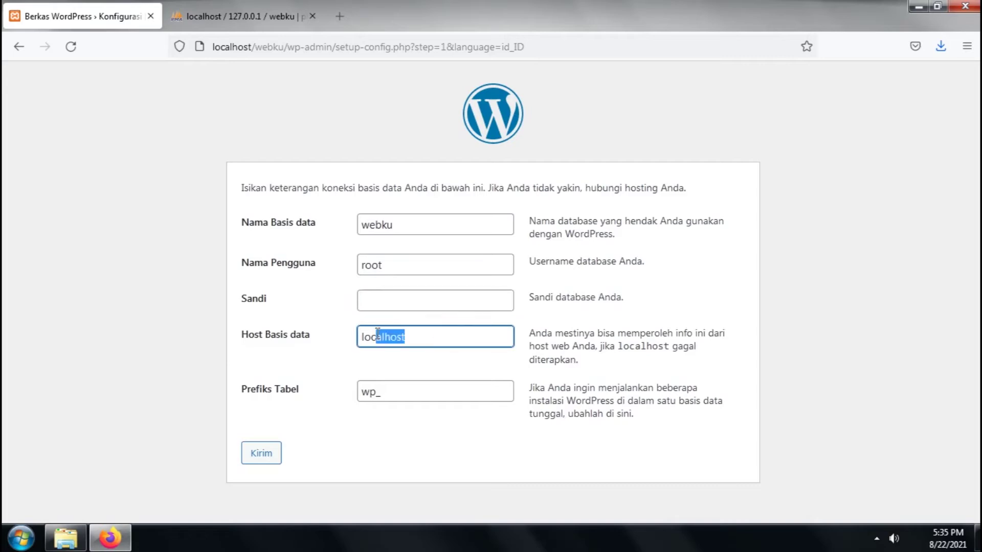
{"action": "double_click", "coordinate": [417, 333]}
{"action": "key", "text": "BackSpace"}
{"action": "left_click", "coordinate": [393, 333]}
{"action": "type", "text": "localhost"}
{"action": "mouse_move", "coordinate": [379, 393]}
{"action": "left_mouse_down"}
{"action": "mouse_move", "coordinate": [361, 393]}
{"action": "mouse_move", "coordinate": [369, 392]}
{"action": "left_mouse_up"}
{"action": "left_click", "coordinate": [387, 392]}
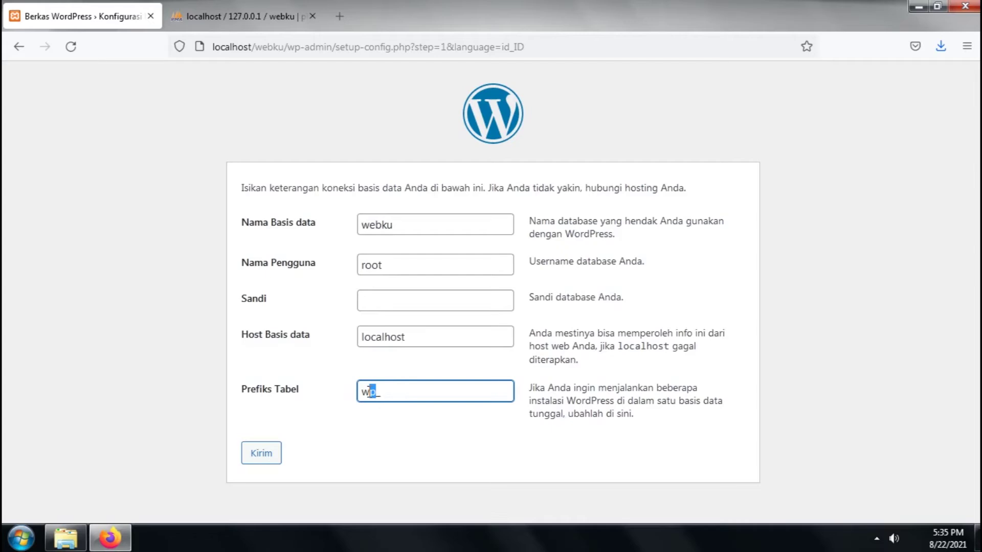
{"action": "left_click", "coordinate": [397, 430]}
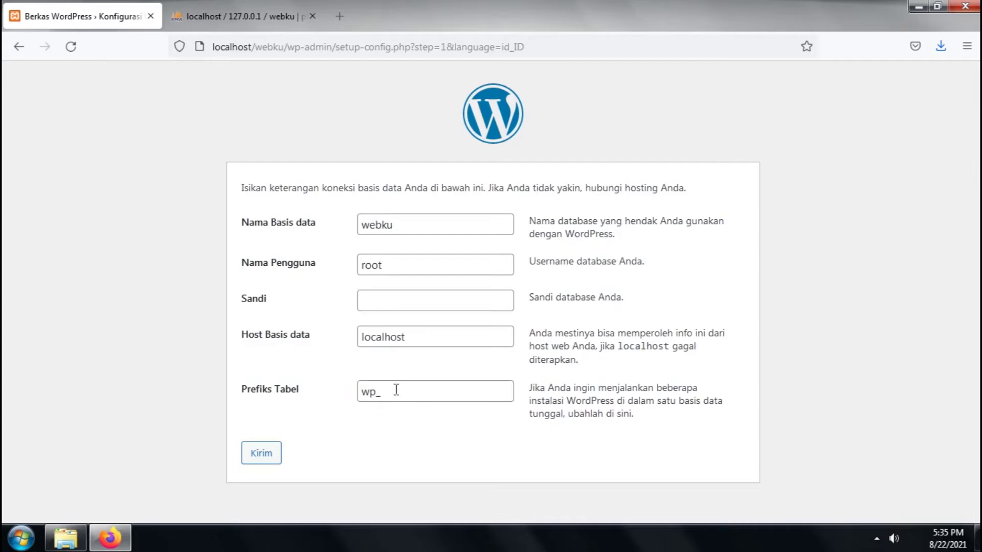
Submit the database details with Kirim and run the installation with Jalankan pemasangan
{"action": "left_click", "coordinate": [263, 455]}
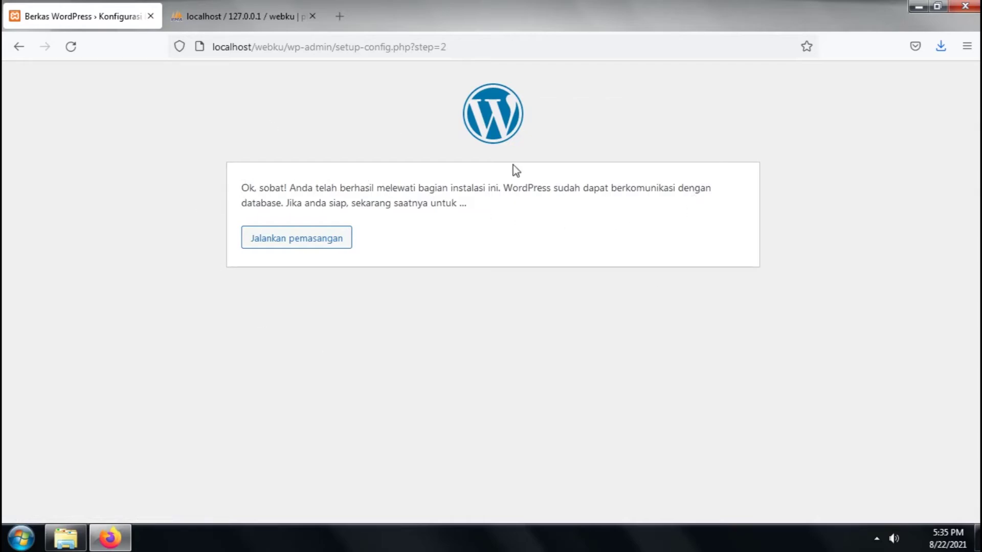
{"action": "left_click", "coordinate": [328, 249]}
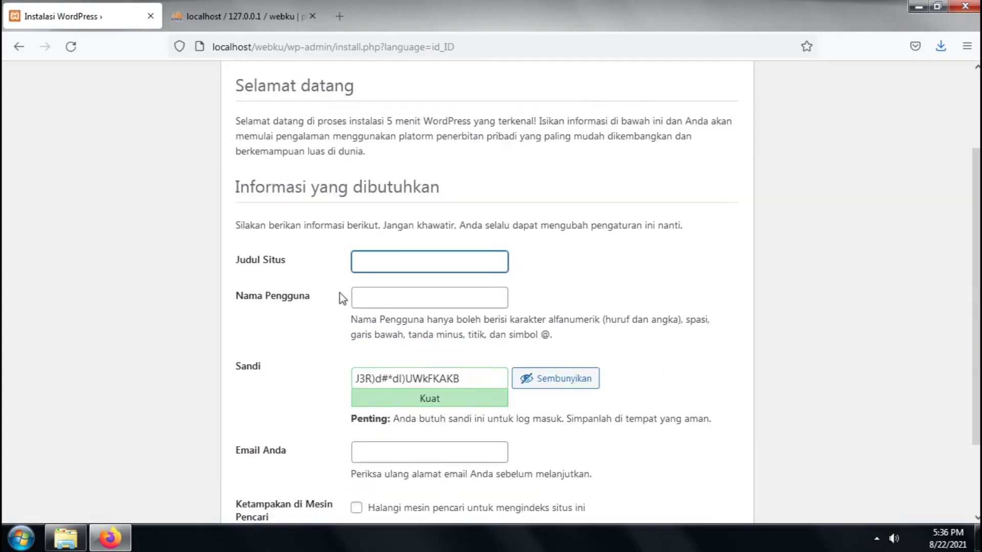
Enter site title 'Webku Desain' and the admin username
{"action": "left_click", "coordinate": [371, 295]}
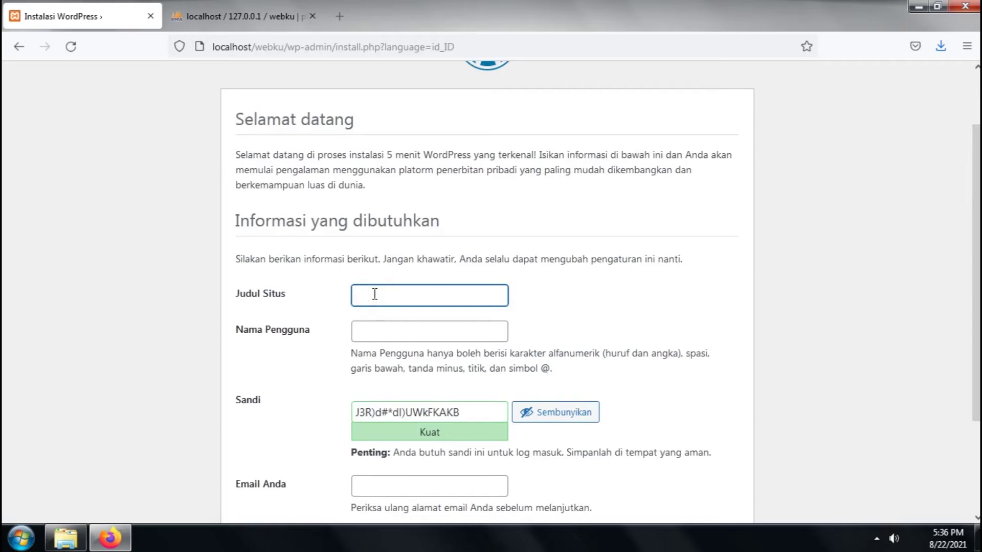
{"action": "type", "text": "Webku Desain"}
{"action": "left_click", "coordinate": [413, 333]}
{"action": "scroll", "coordinate": [749, 323], "scroll_direction": "down", "scroll_amount": 2}
{"action": "scroll", "coordinate": [749, 323], "scroll_direction": "down", "scroll_amount": 3}
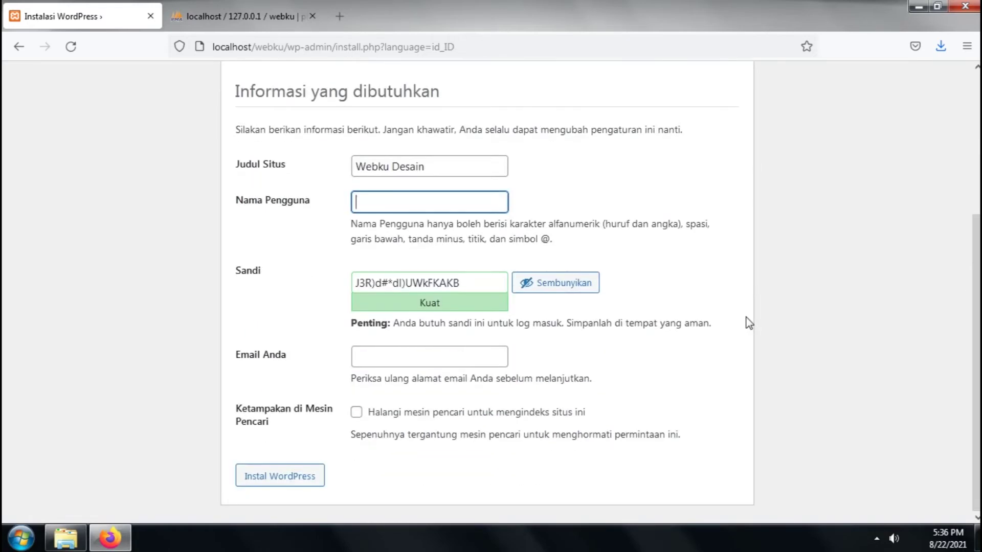
{"action": "type", "text": "web"}
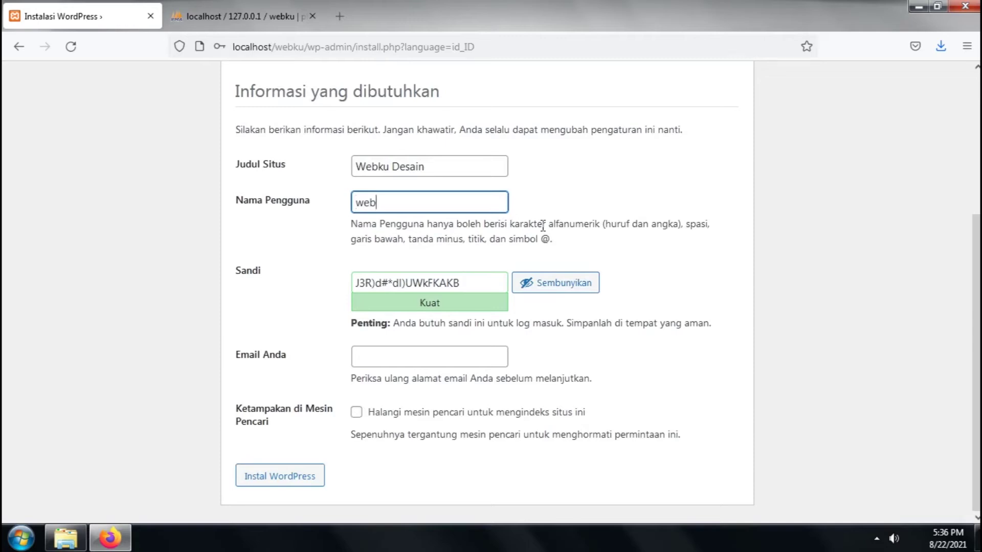
{"action": "type", "text": "ku001"}
Replace the suggested strong password with a custom weak password and confirm its use
{"action": "left_click_drag", "start_coordinate": [474, 282], "coordinate": [344, 270]}
{"action": "key", "text": "BackSpace"}
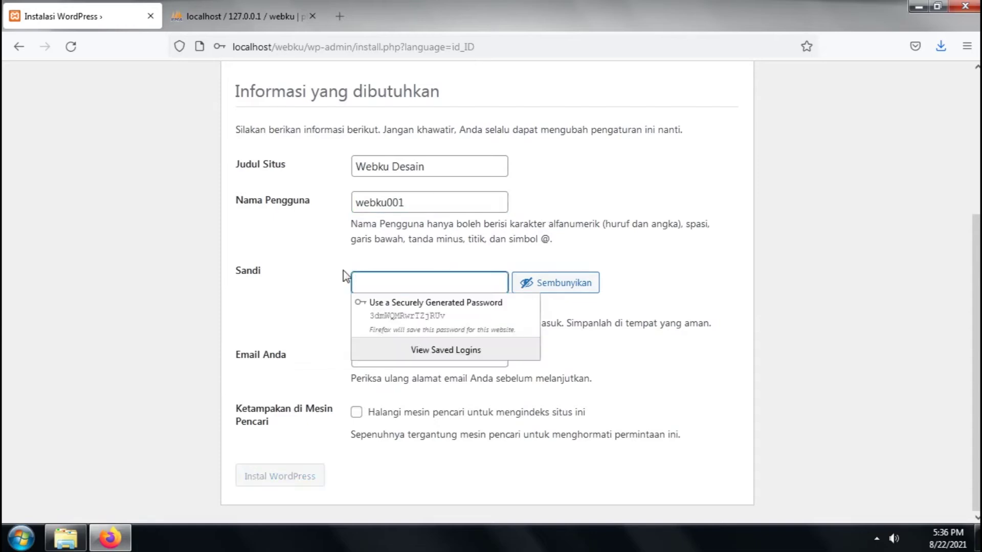
{"action": "left_click_drag", "start_coordinate": [422, 200], "coordinate": [340, 194]}
{"action": "key", "text": "ctrl+c"}
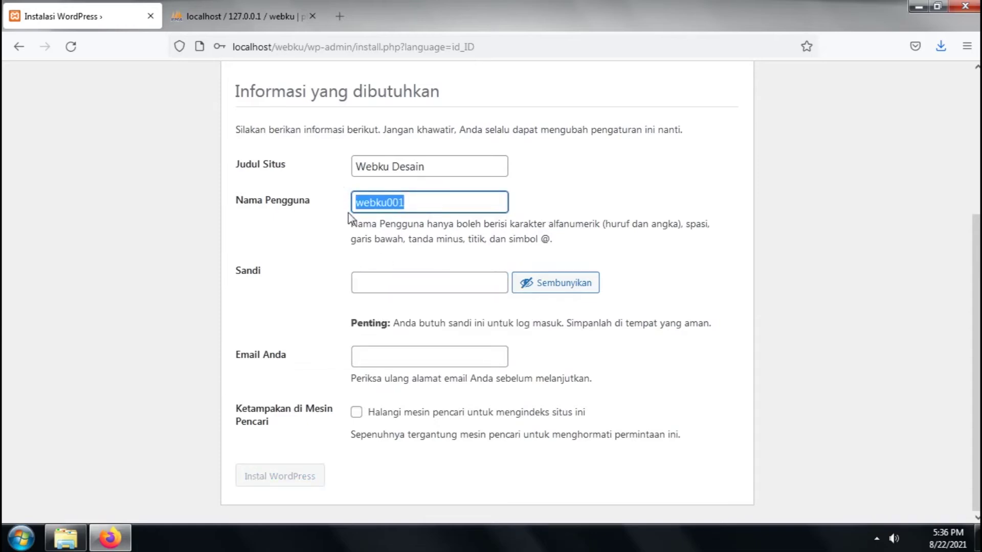
{"action": "left_click", "coordinate": [395, 285]}
{"action": "key", "text": "ctrl+v"}
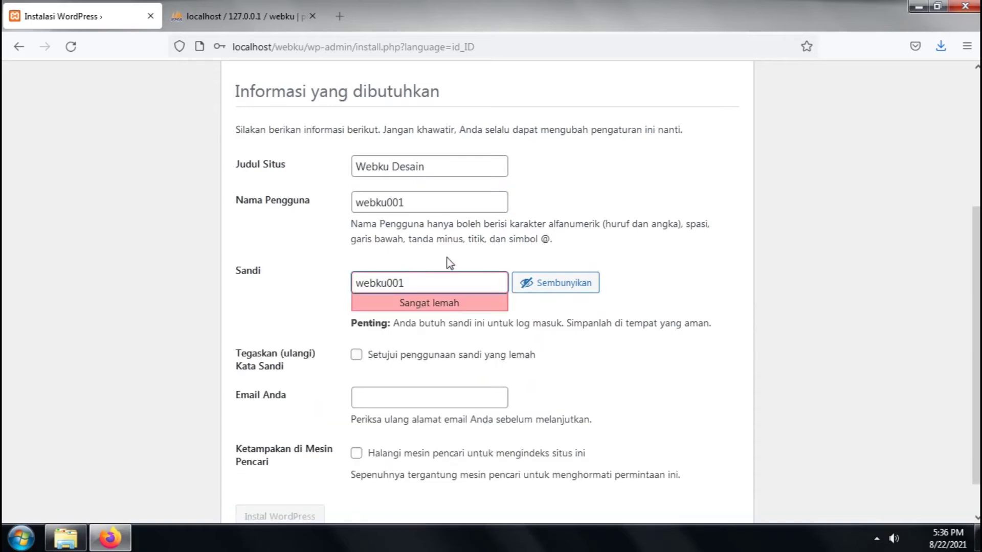
{"action": "left_click", "coordinate": [439, 288]}
{"action": "type", "text": "A@"}
{"action": "key", "text": "BackSpace"}
{"action": "key", "text": "BackSpace"}
{"action": "type", "text": "1"}
{"action": "left_click", "coordinate": [391, 355]}
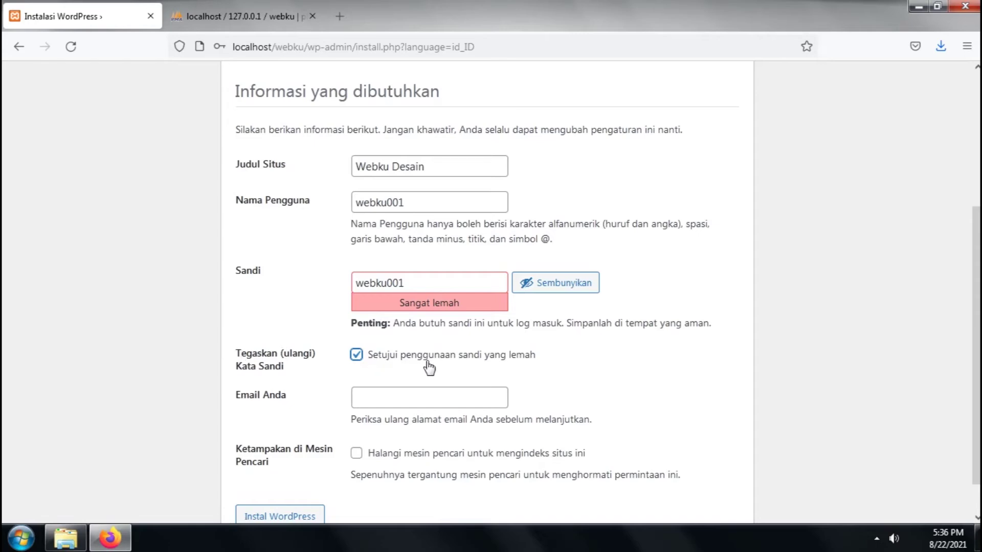
Fill in the admin e-mail, leave search indexing allowed, and install WordPress
{"action": "left_click", "coordinate": [401, 400]}
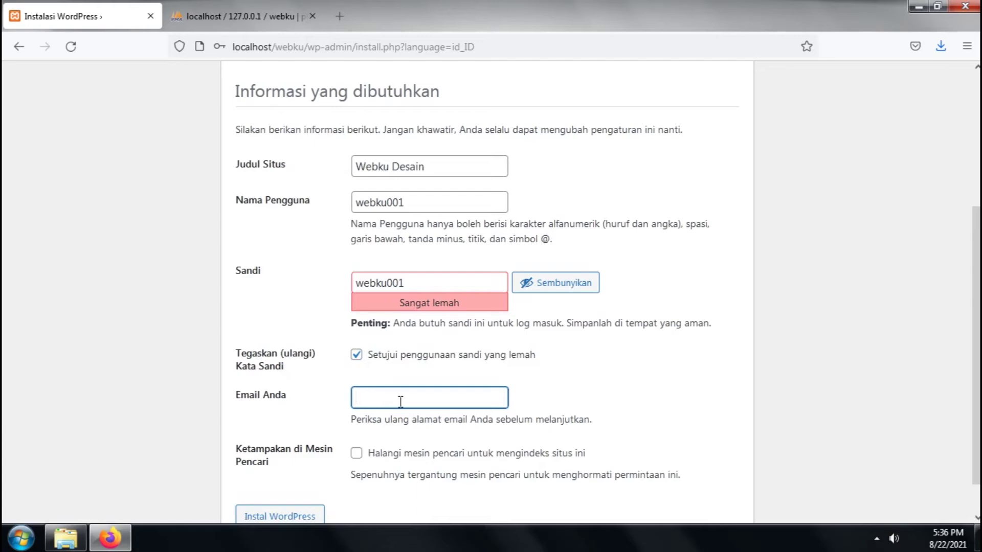
{"action": "scroll", "coordinate": [465, 409], "scroll_direction": "down", "scroll_amount": 1}
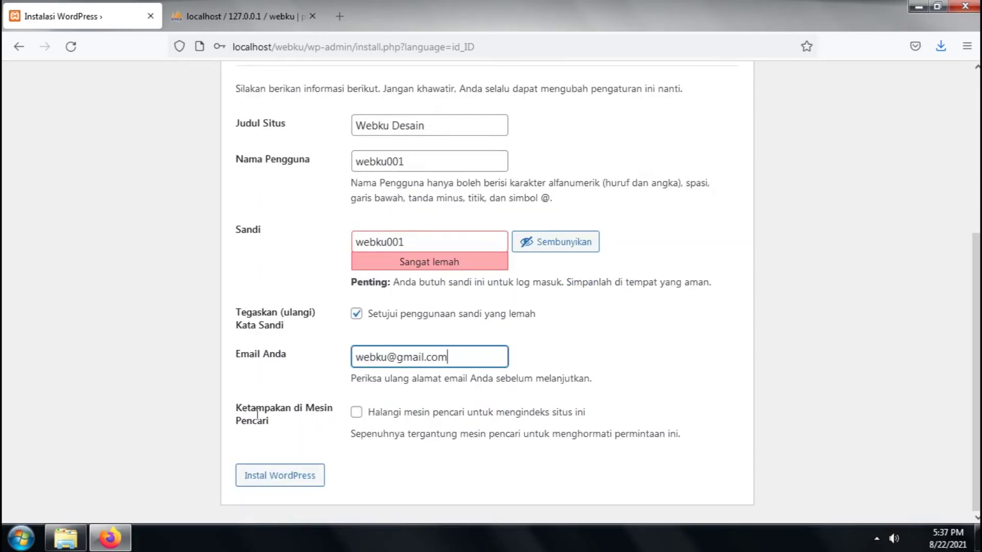
{"action": "left_click", "coordinate": [369, 415]}
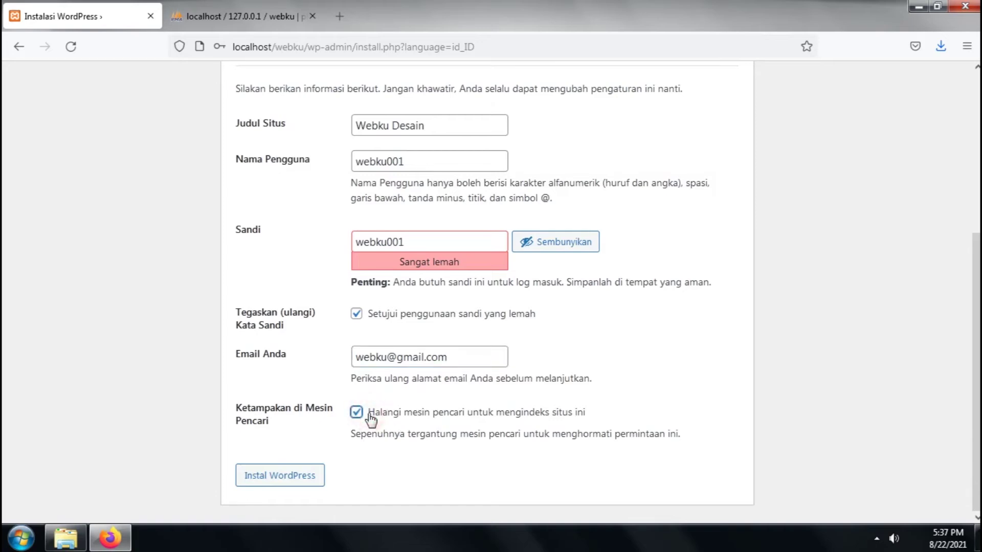
{"action": "left_click", "coordinate": [371, 418]}
{"action": "left_click", "coordinate": [370, 418]}
{"action": "left_click", "coordinate": [370, 417]}
{"action": "left_click", "coordinate": [285, 479]}
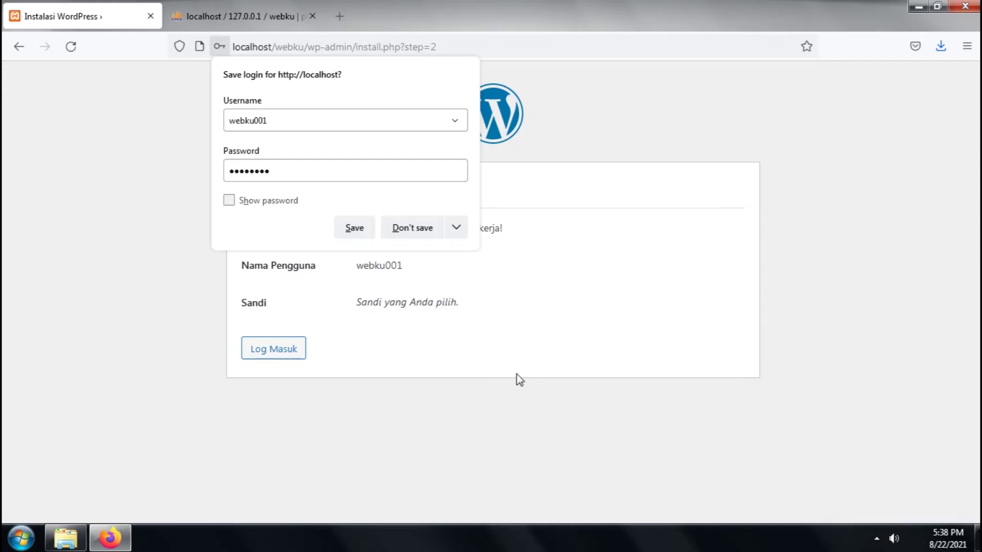
Dismiss Firefox's save-login prompt on the Berhasil page
{"action": "left_click", "coordinate": [625, 149]}
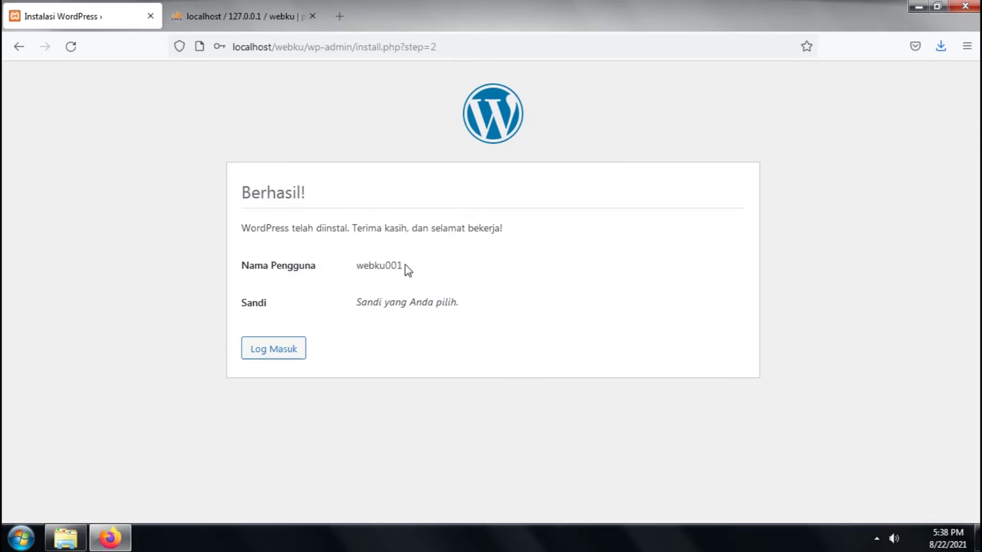
Log in with the pasted admin username and password, saving the login in Firefox
{"action": "left_click", "coordinate": [261, 364]}
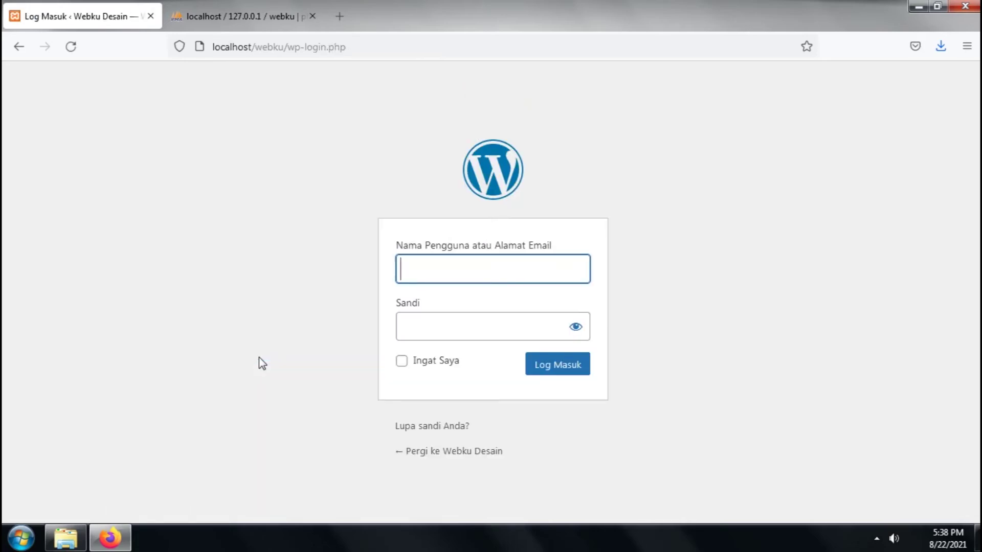
{"action": "left_click", "coordinate": [490, 267]}
{"action": "key", "text": "ctrl+v"}
{"action": "left_click", "coordinate": [460, 324]}
{"action": "key", "text": "ctrl+v"}
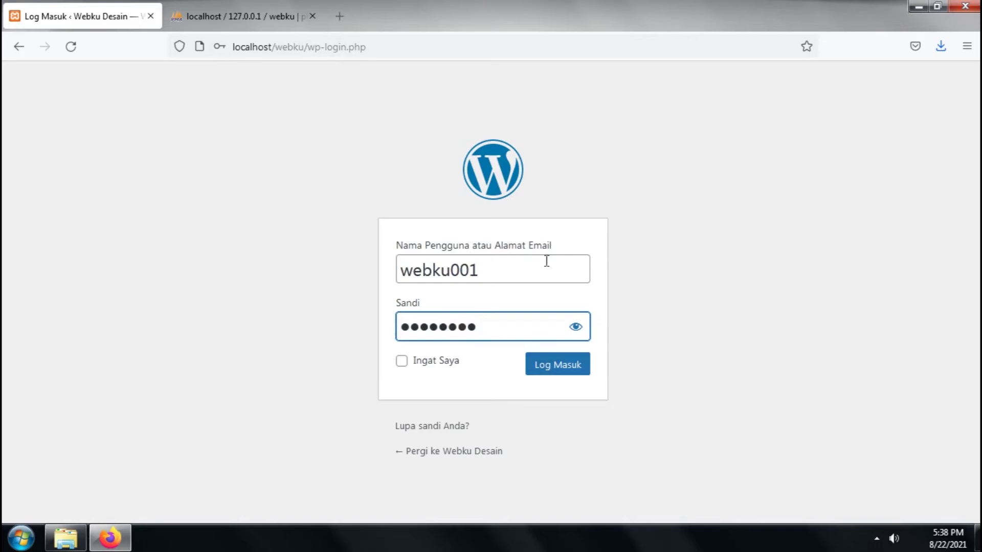
{"action": "left_click", "coordinate": [575, 326]}
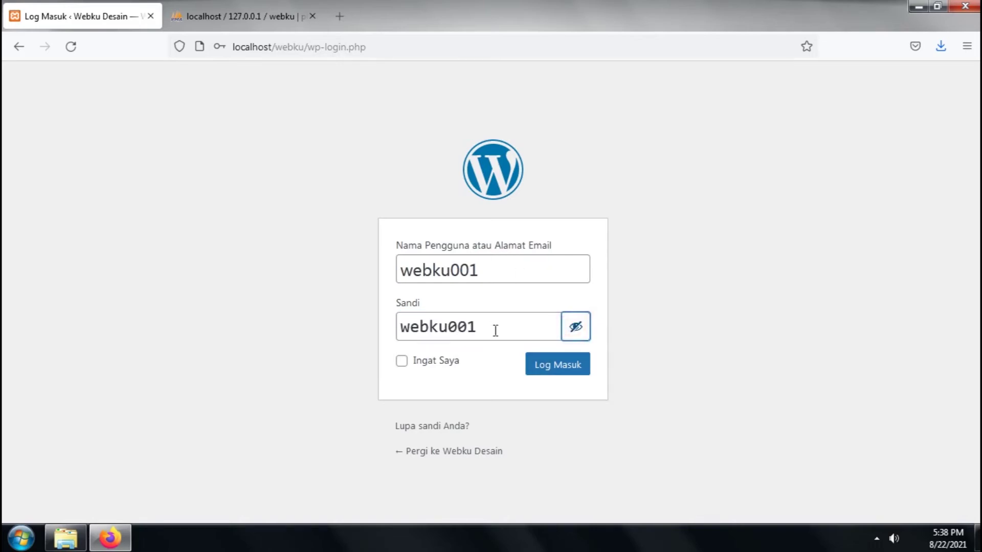
{"action": "left_click", "coordinate": [560, 365]}
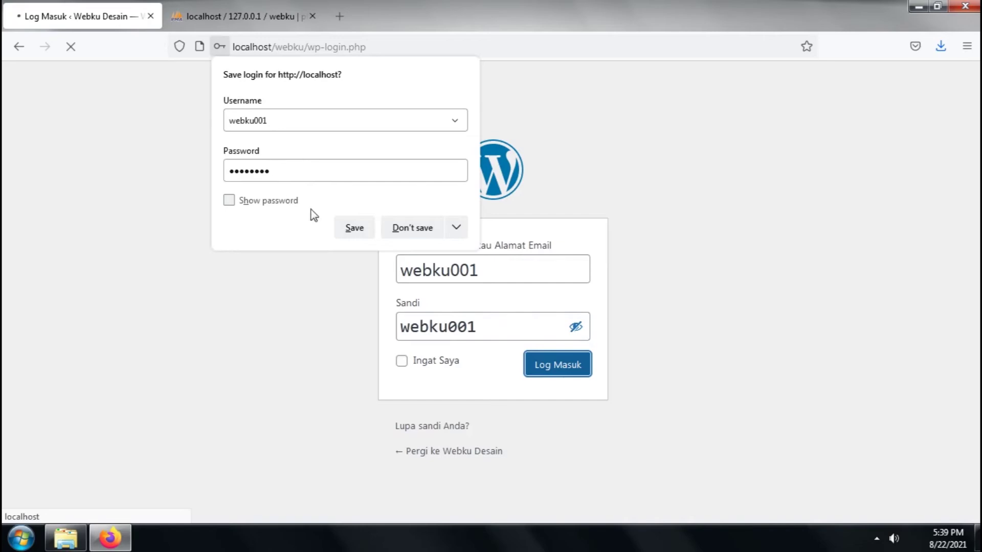
{"action": "left_click", "coordinate": [354, 228]}
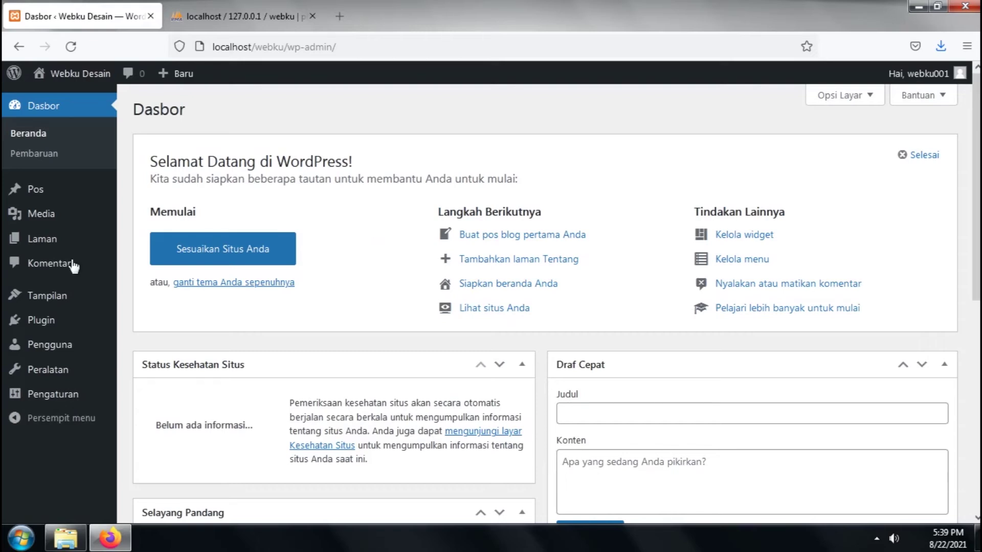
{"action": "scroll", "coordinate": [307, 225], "scroll_direction": "down", "scroll_amount": 4}
{"action": "scroll", "coordinate": [307, 225], "scroll_direction": "up", "scroll_amount": 4}
{"action": "scroll", "coordinate": [354, 181], "scroll_direction": "down", "scroll_amount": 3}
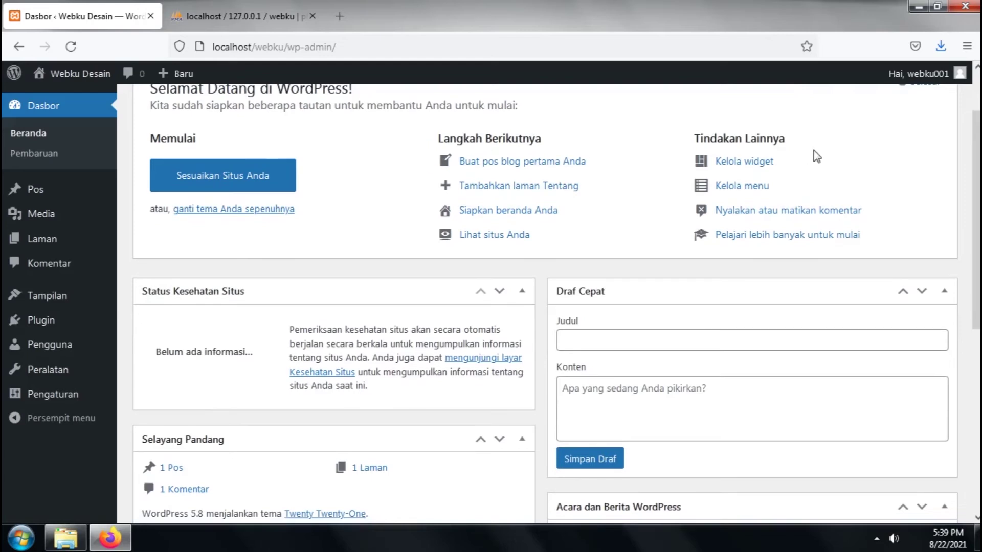
{"action": "scroll", "coordinate": [815, 153], "scroll_direction": "up", "scroll_amount": 3}
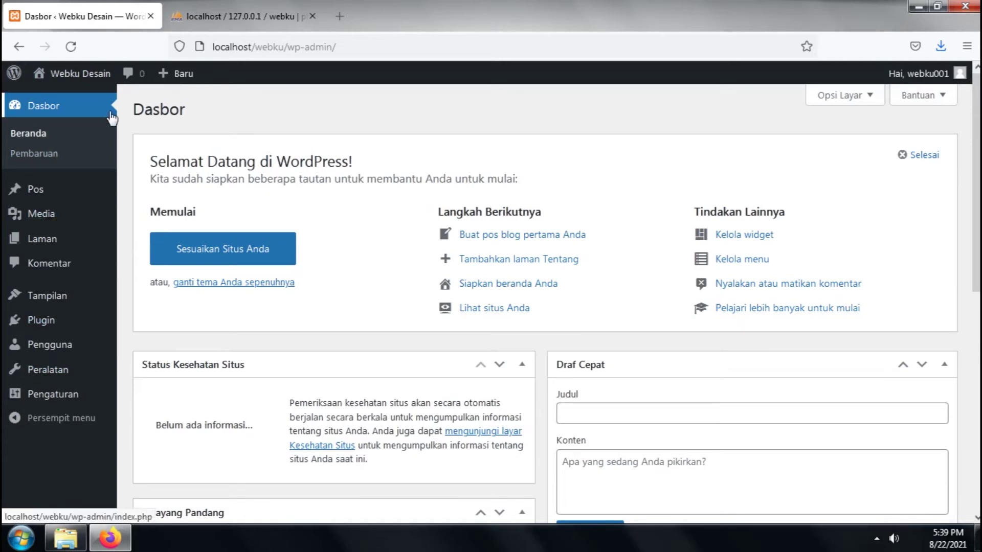
{"action": "mouse_move", "coordinate": [15, 79]}
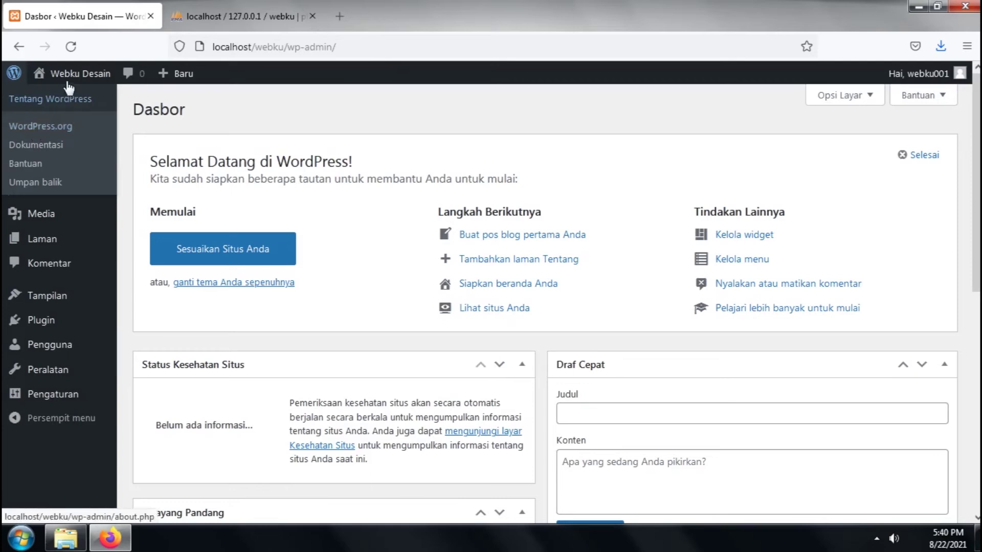
{"action": "mouse_move", "coordinate": [72, 83]}
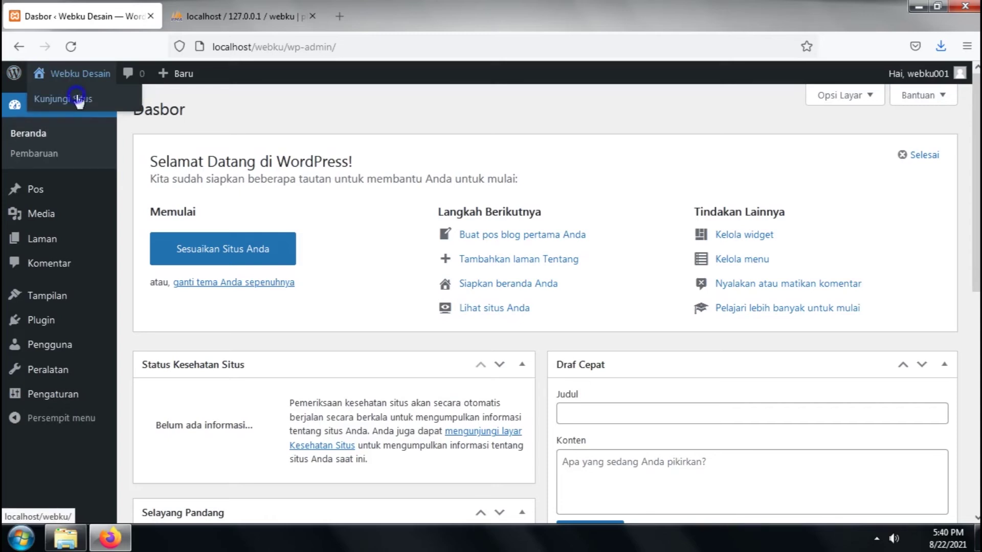
Open Kunjungi Situs in a new tab, view the 'Halo dunia!' front page, then return to Dasbor
{"action": "right_click", "coordinate": [78, 96]}
{"action": "left_click", "coordinate": [102, 108]}
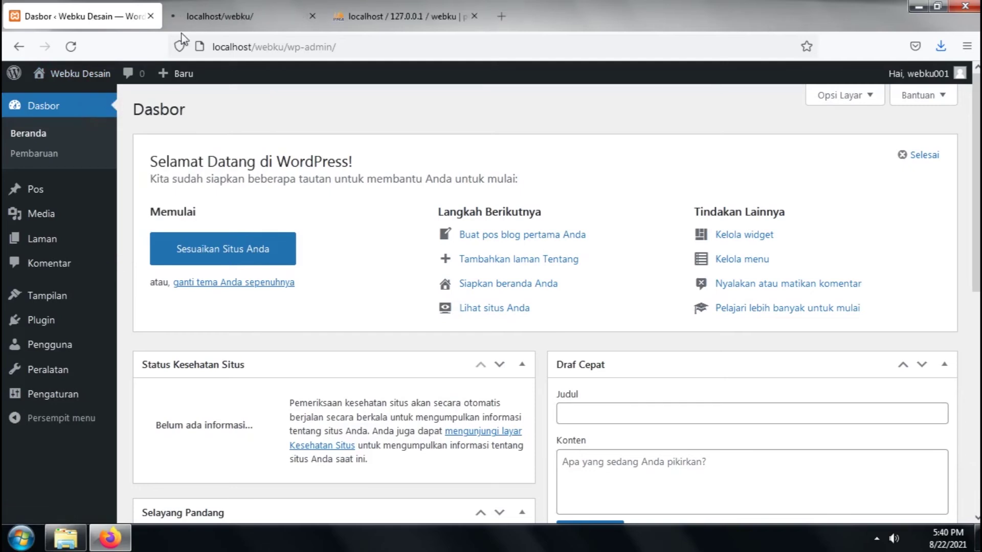
{"action": "left_click", "coordinate": [198, 16]}
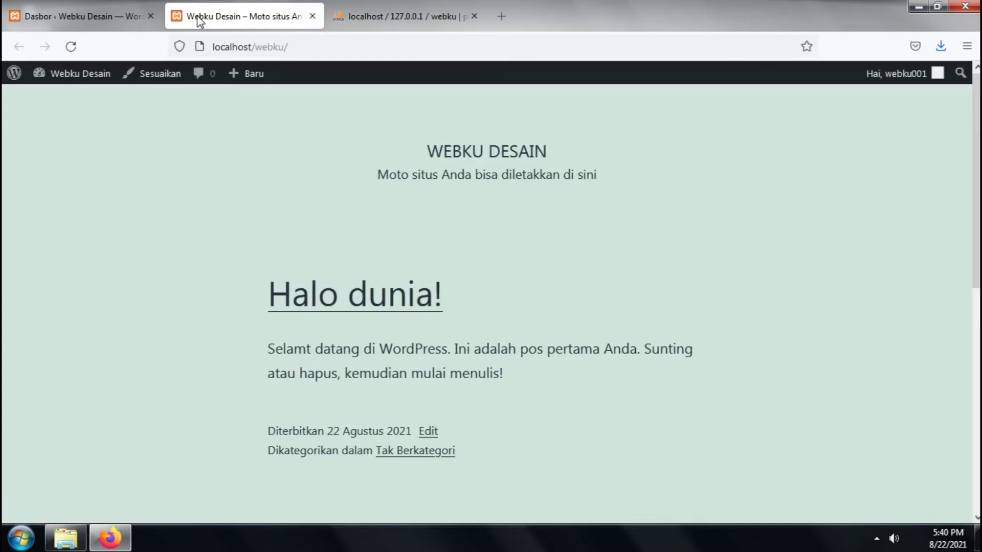
{"action": "scroll", "coordinate": [509, 274], "scroll_direction": "down", "scroll_amount": 4}
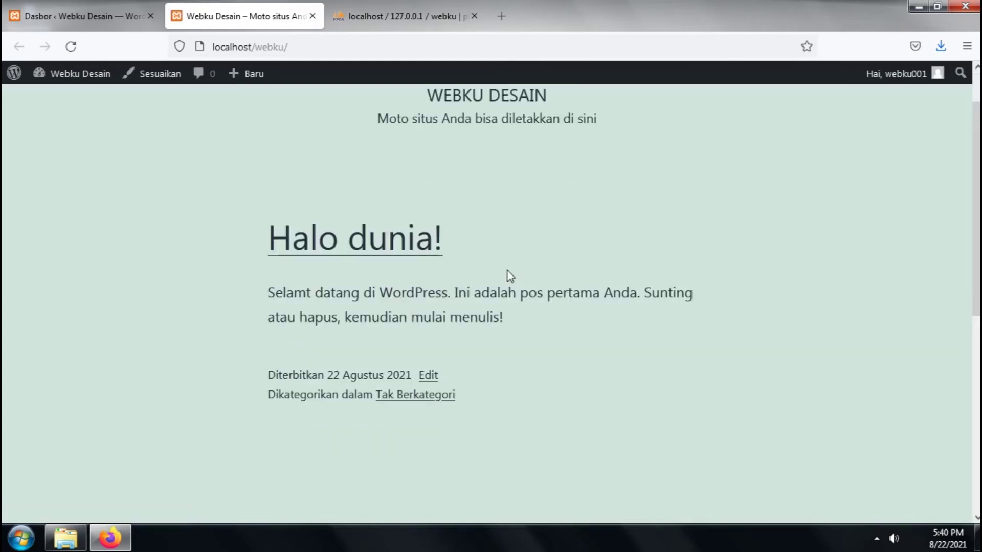
{"action": "scroll", "coordinate": [502, 274], "scroll_direction": "up", "scroll_amount": 4}
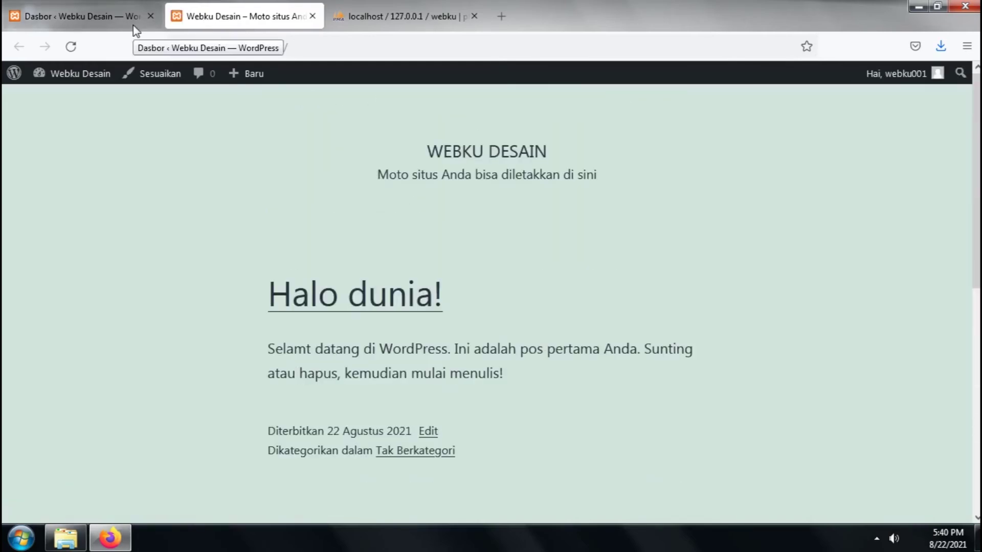
{"action": "left_click", "coordinate": [136, 29]}
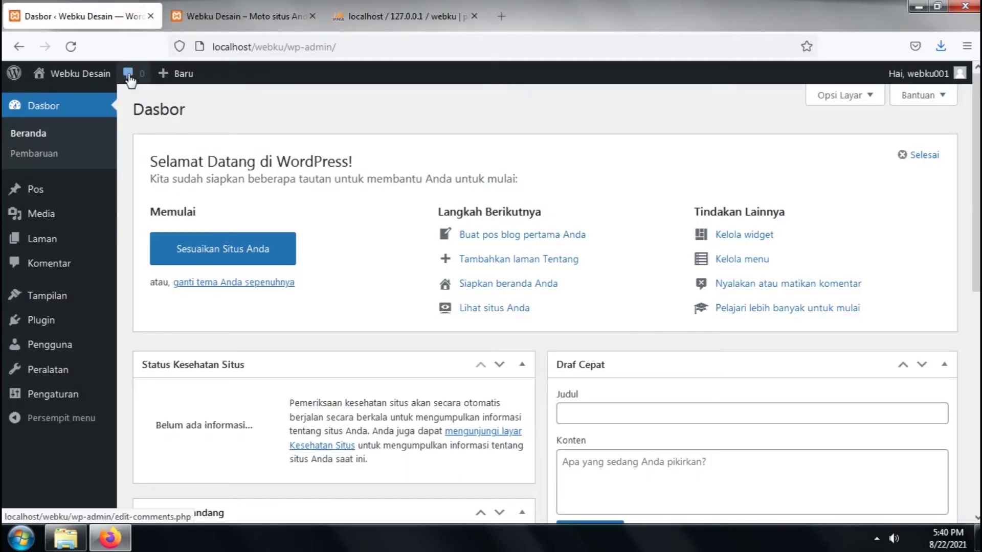
{"action": "mouse_move", "coordinate": [167, 79]}
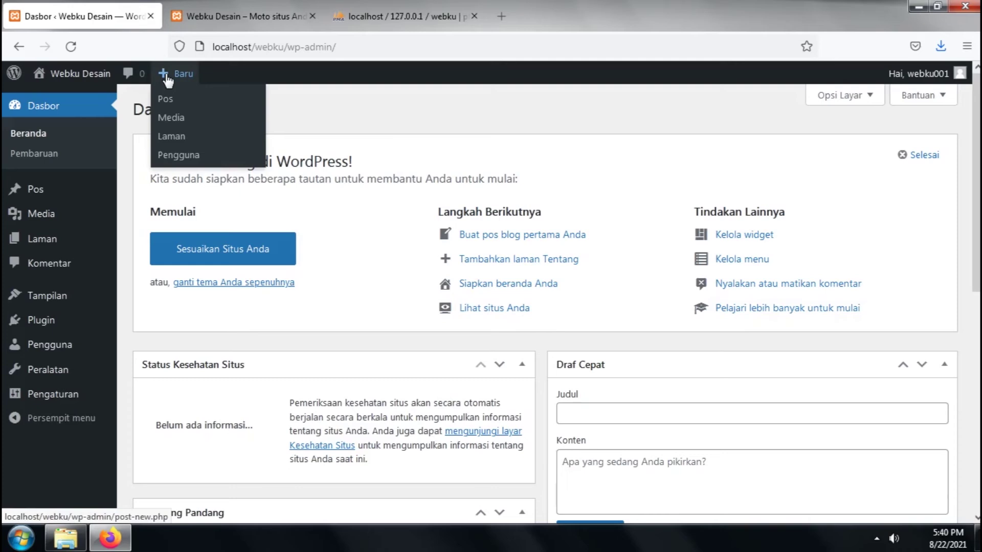
{"action": "mouse_move", "coordinate": [928, 82]}
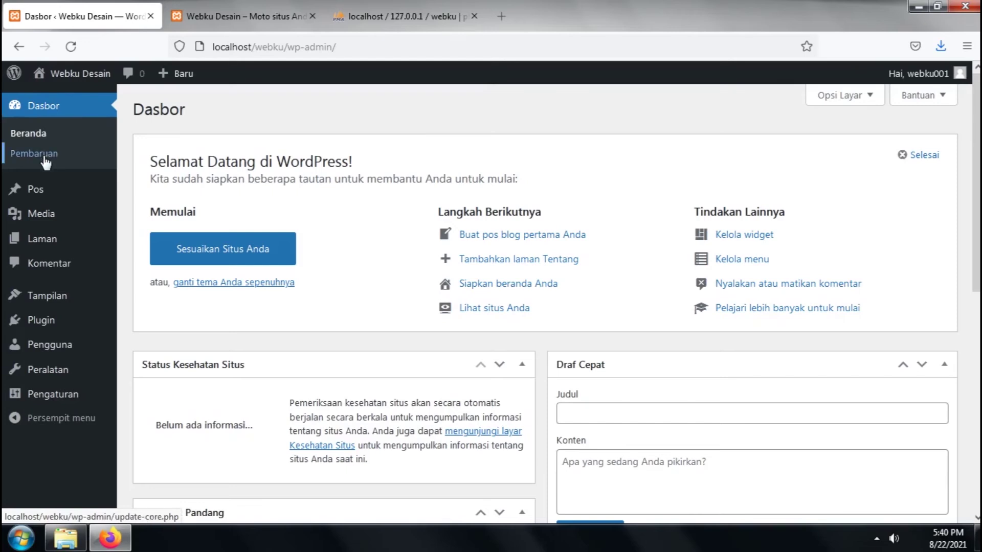
{"action": "mouse_move", "coordinate": [88, 194]}
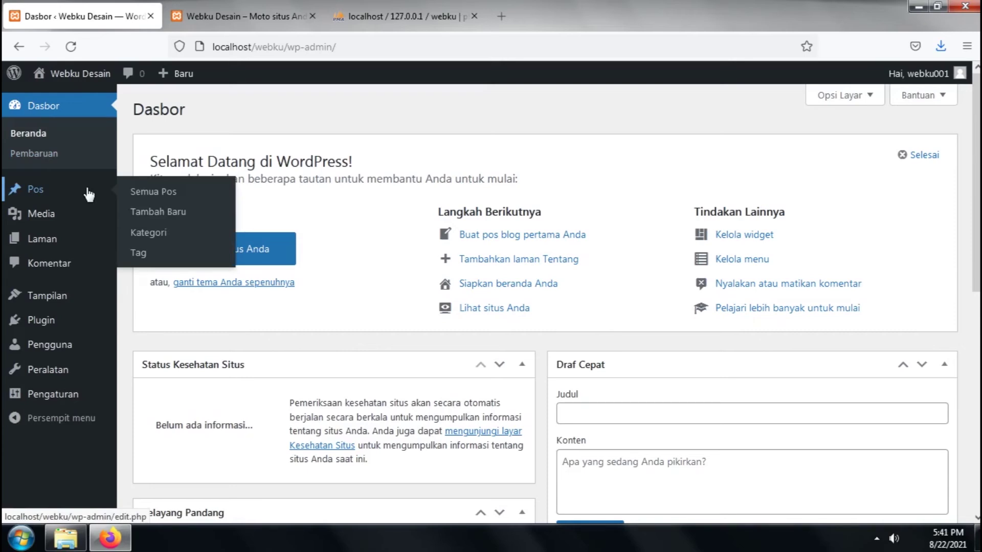
{"action": "mouse_move", "coordinate": [74, 222]}
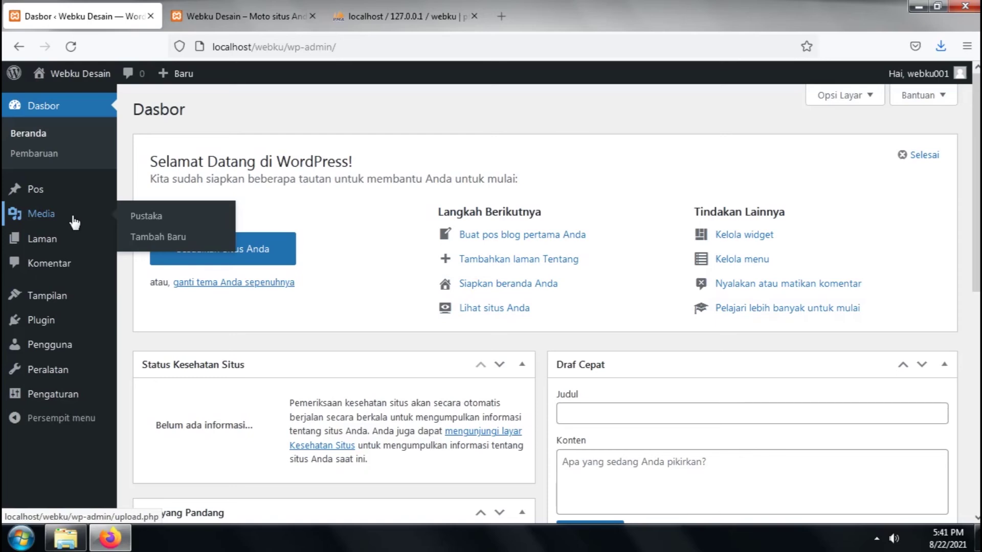
{"action": "mouse_move", "coordinate": [69, 241]}
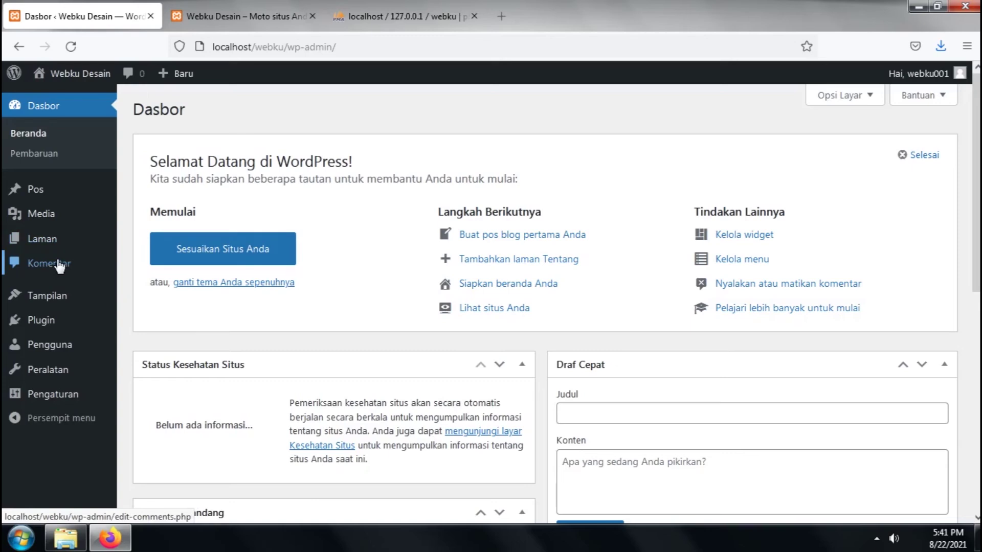
{"action": "mouse_move", "coordinate": [62, 309]}
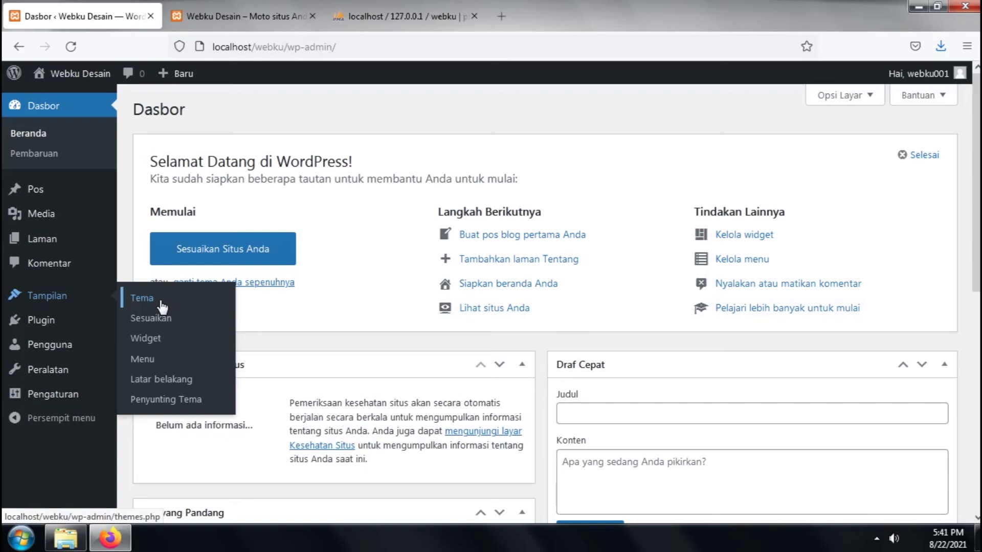
Close the extra Sesuaikan customizer tab, then browse the Plugin, Pengguna and Peralatan menus
{"action": "middle_click", "coordinate": [153, 318]}
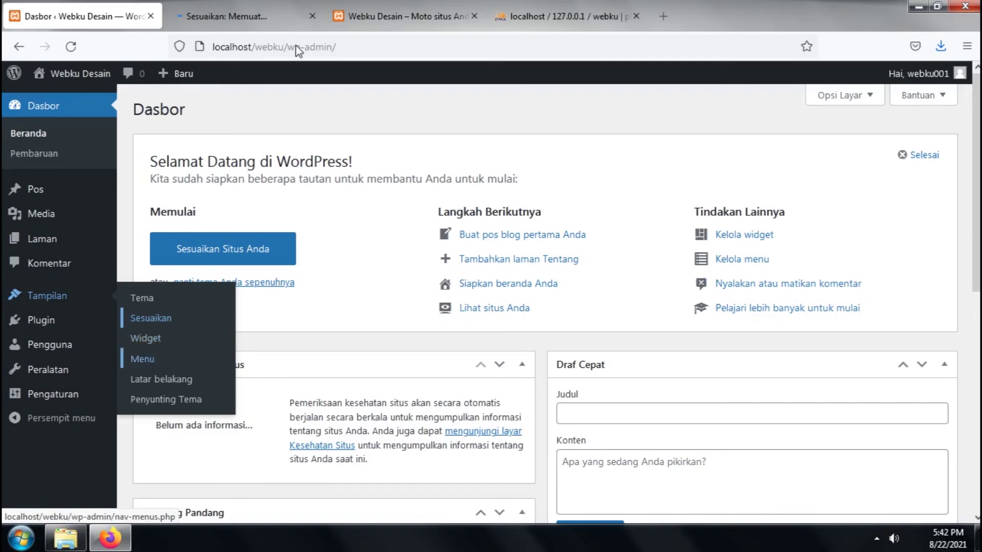
{"action": "left_click", "coordinate": [391, 20]}
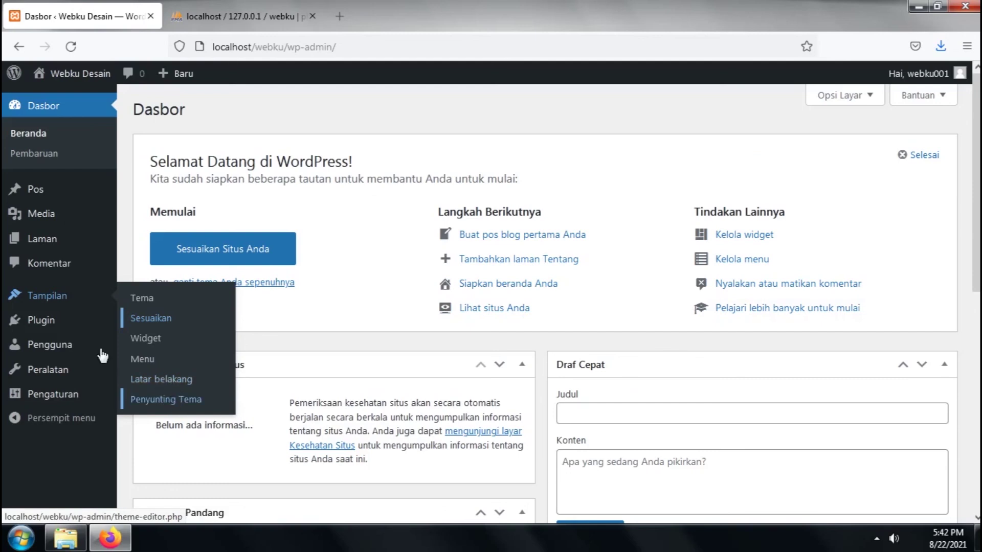
{"action": "mouse_move", "coordinate": [55, 324]}
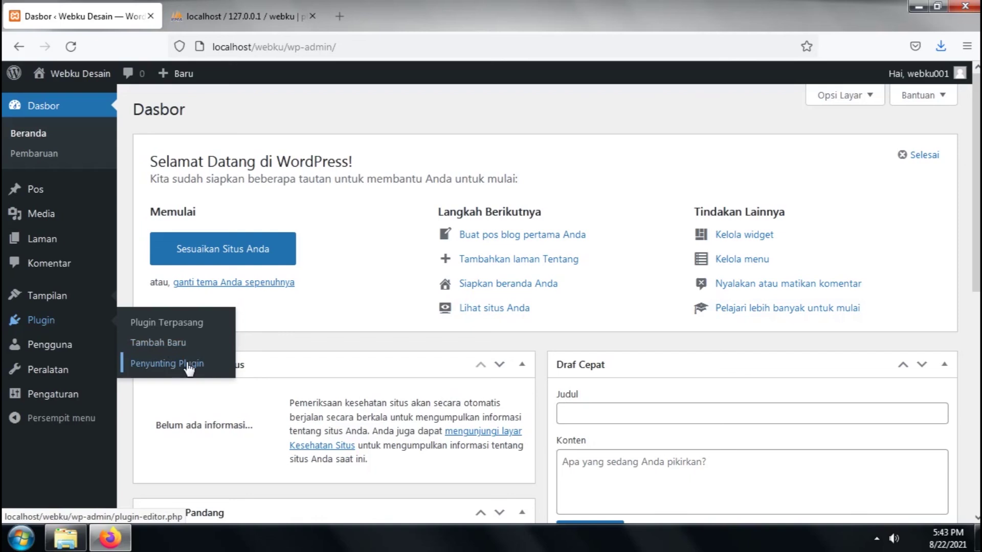
{"action": "mouse_move", "coordinate": [87, 350]}
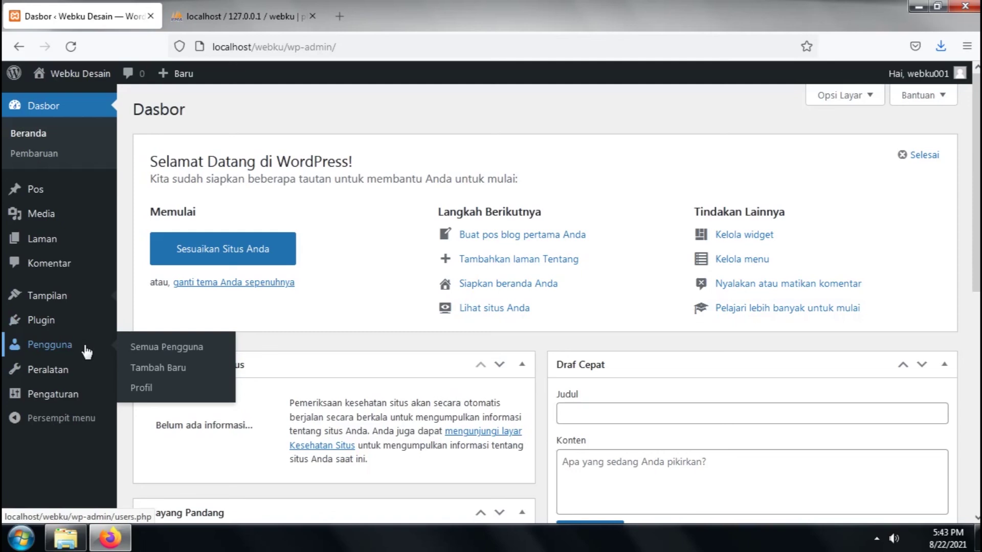
{"action": "mouse_move", "coordinate": [76, 370]}
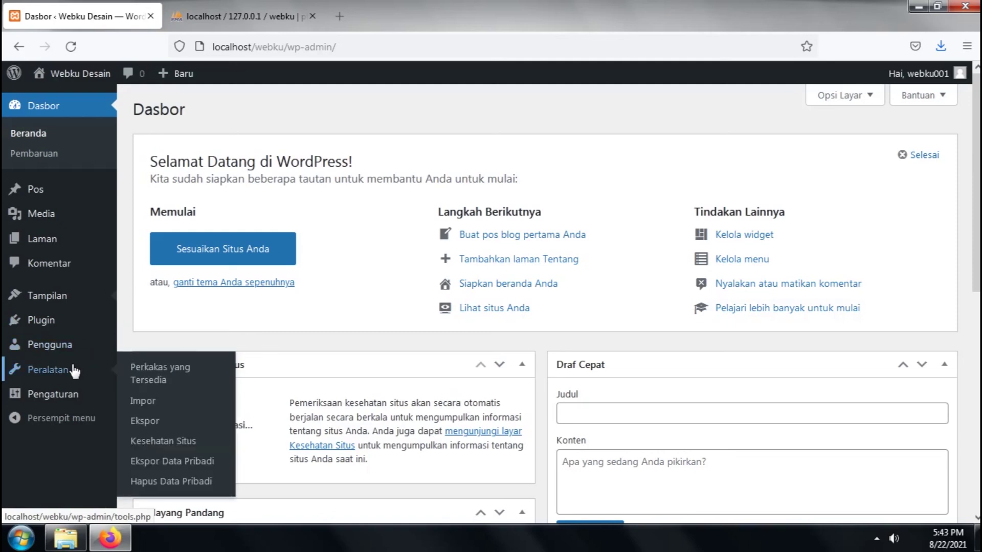
{"action": "scroll", "coordinate": [72, 372], "scroll_direction": "down", "scroll_amount": 2}
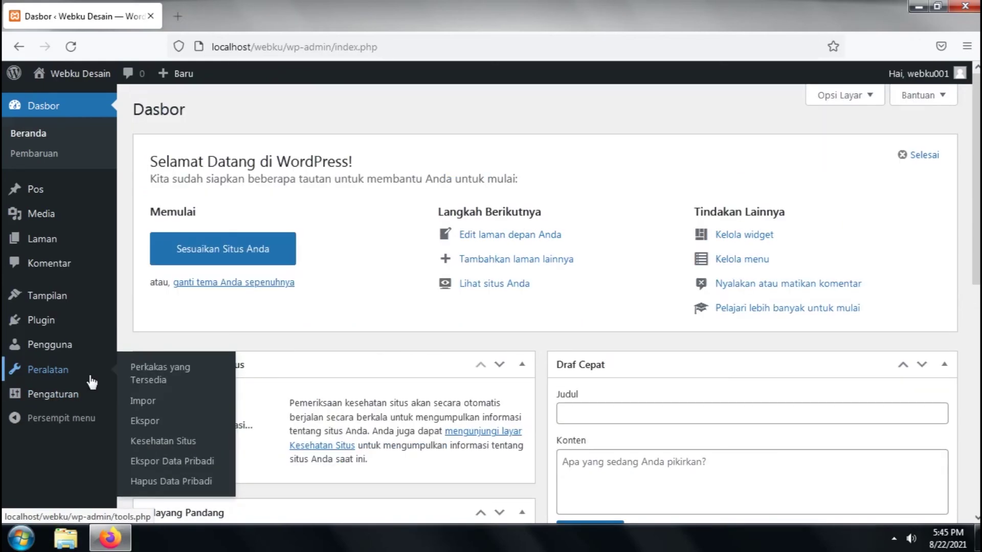
{"action": "mouse_move", "coordinate": [76, 394]}
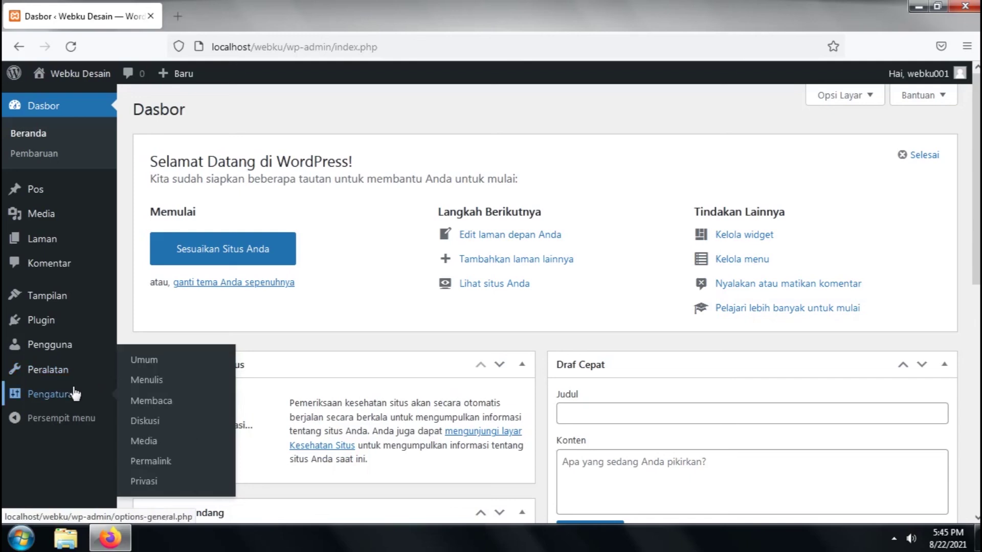